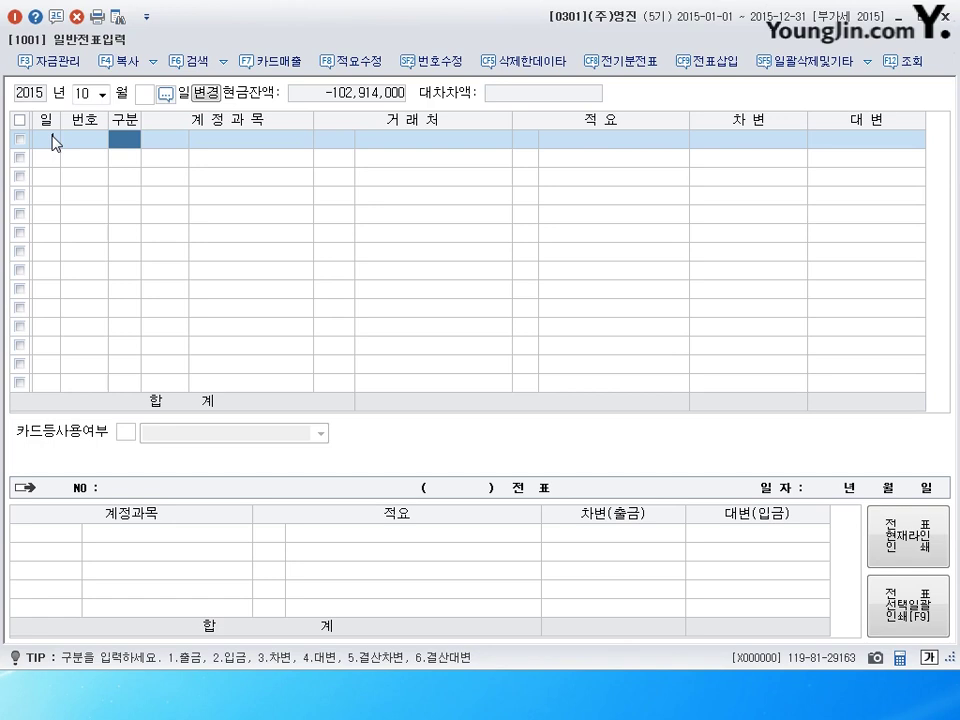
Enter a day 1 debit line for account 102 (당좌예금) with an amount of 4,000,000.
{"action": "type", "text": "3"}
{"action": "key", "text": "Return"}
{"action": "type", "text": "102"}
{"action": "key", "text": "Return"}
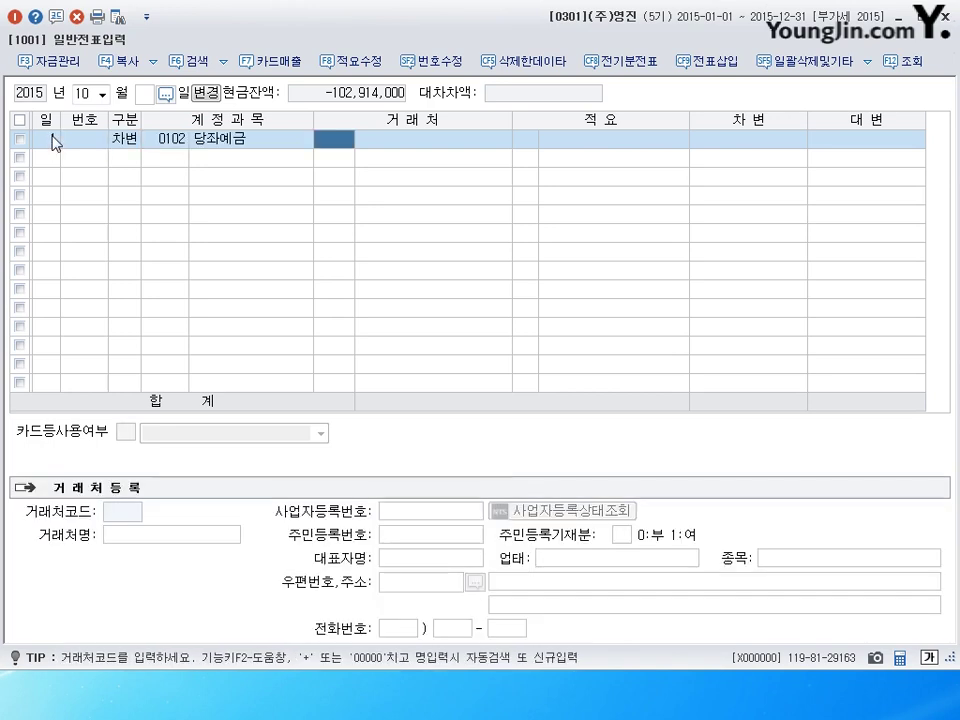
{"action": "key", "text": "Return"}
{"action": "key", "text": "Return"}
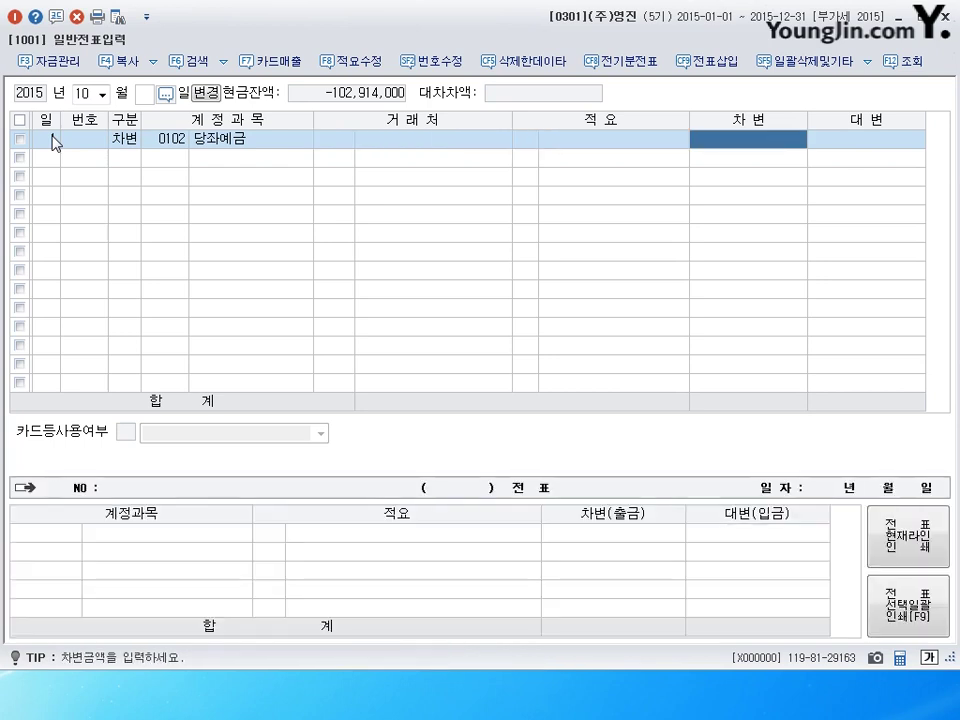
{"action": "type", "text": "4000000"}
{"action": "key", "text": "Return"}
Add a day 1 debit line for account 381 (주식할인발행차금) with an amount of 1,000,000.
{"action": "type", "text": "3"}
{"action": "key", "text": "Return"}
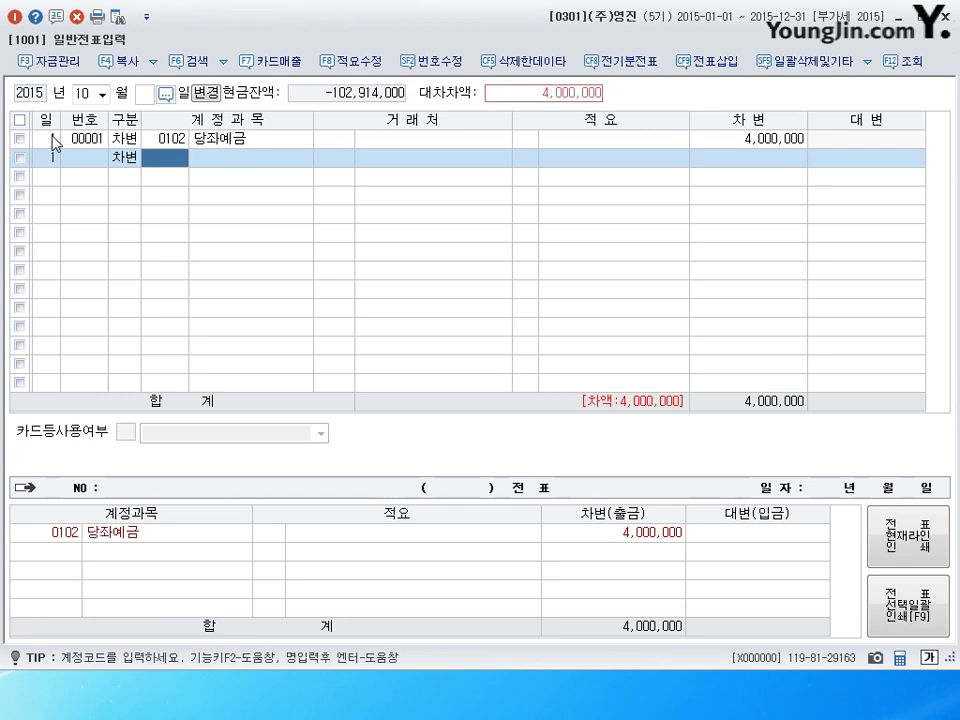
{"action": "type", "text": "381"}
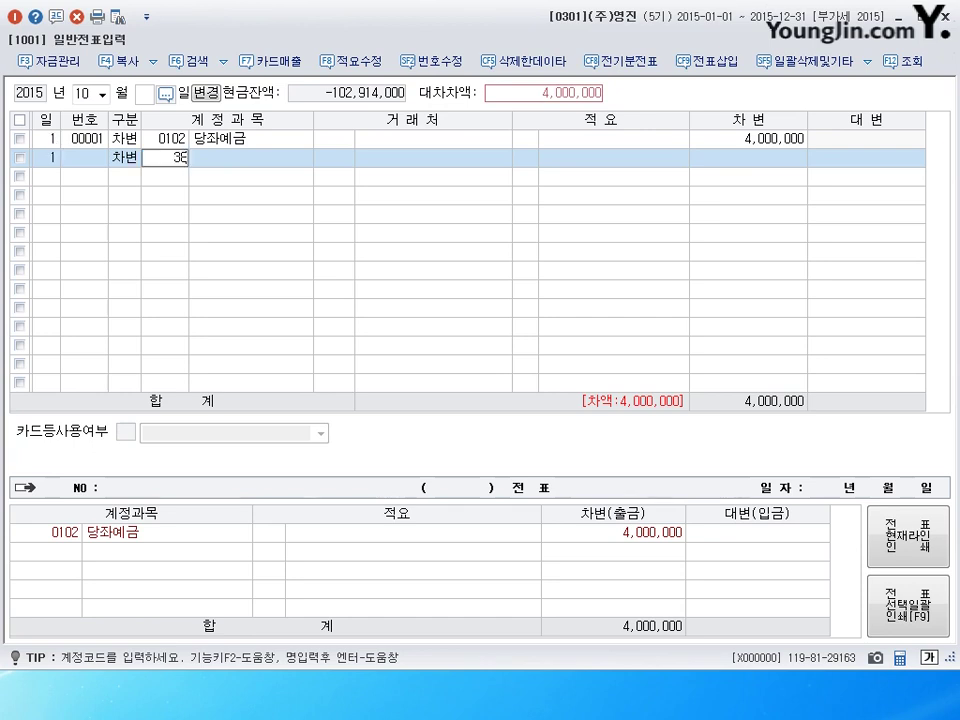
{"action": "key", "text": "Return"}
{"action": "key", "text": "Return"}
{"action": "key", "text": "Return"}
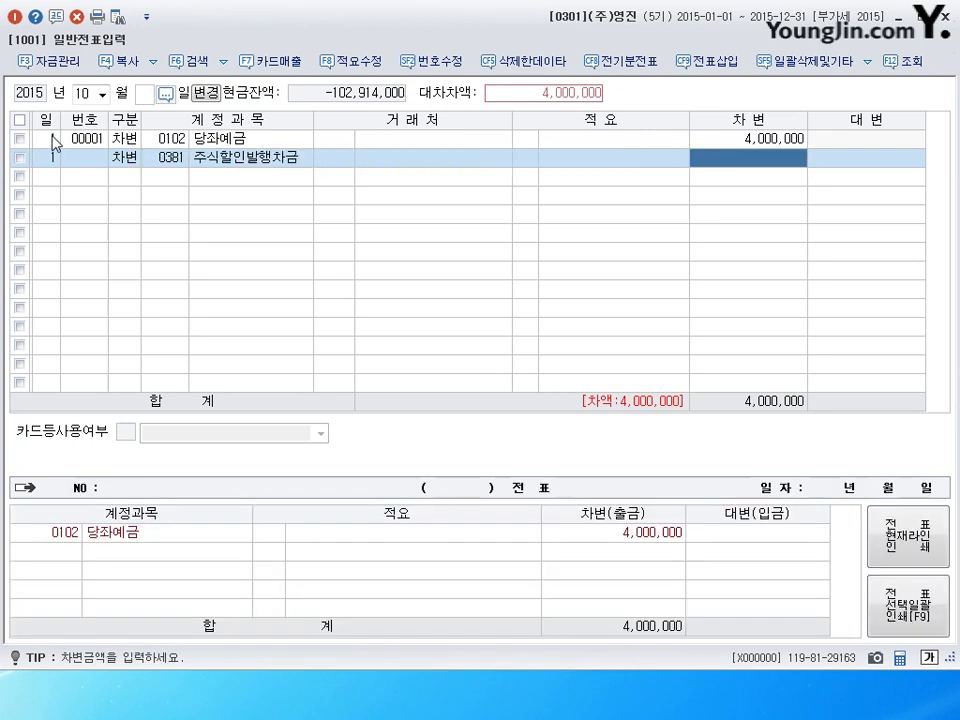
{"action": "type", "text": "1000000"}
{"action": "key", "text": "Return"}
Complete the day 1 voucher with a credit line for account 331 (자본금), accepting the balancing 5,000,000.
{"action": "key", "text": "Return"}
{"action": "type", "text": "4331"}
{"action": "key", "text": "Return"}
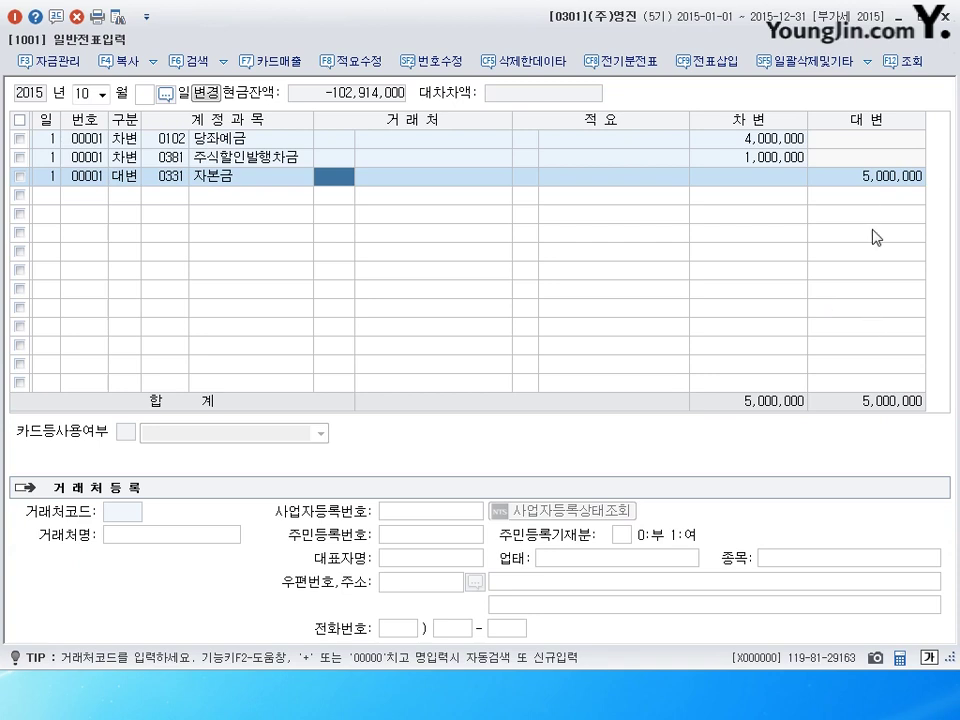
{"action": "left_click", "coordinate": [870, 180]}
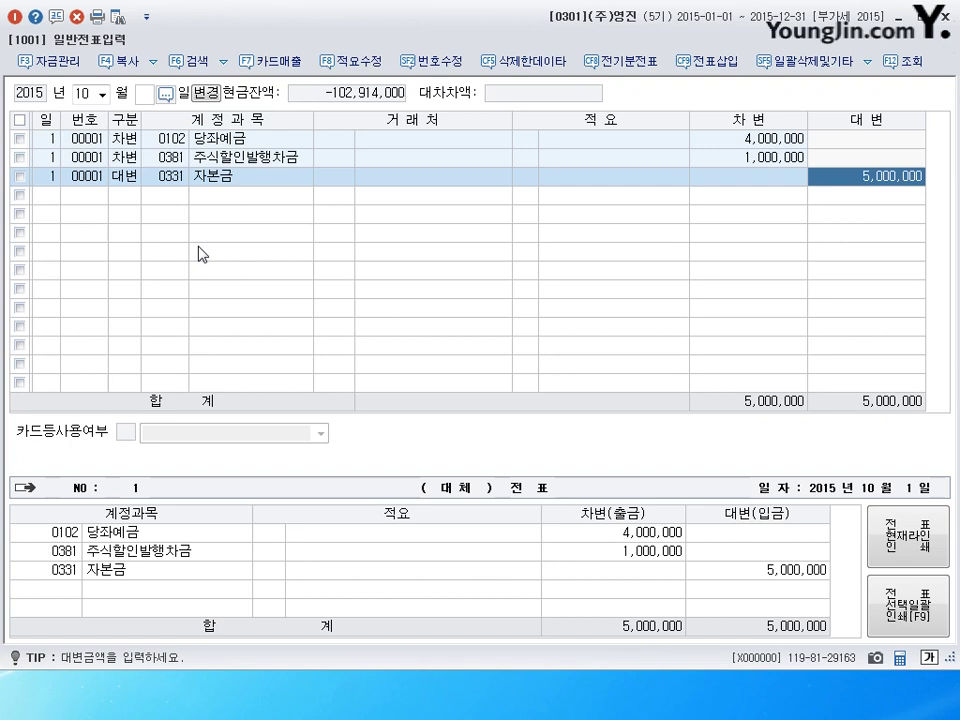
Start a day 2 debit line on the next empty row with account 102 (당좌예금), leaving client and description blank.
{"action": "left_click", "coordinate": [54, 197]}
{"action": "type", "text": "2"}
{"action": "key", "text": "Return"}
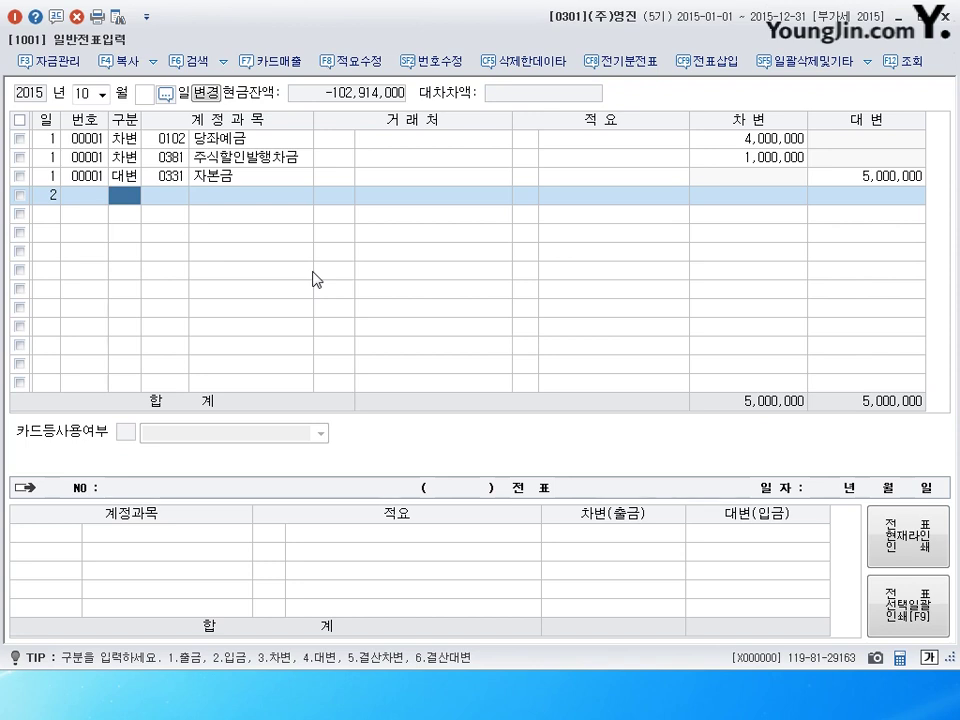
{"action": "type", "text": "3"}
{"action": "key", "text": "Return"}
{"action": "type", "text": "102"}
{"action": "key", "text": "Return"}
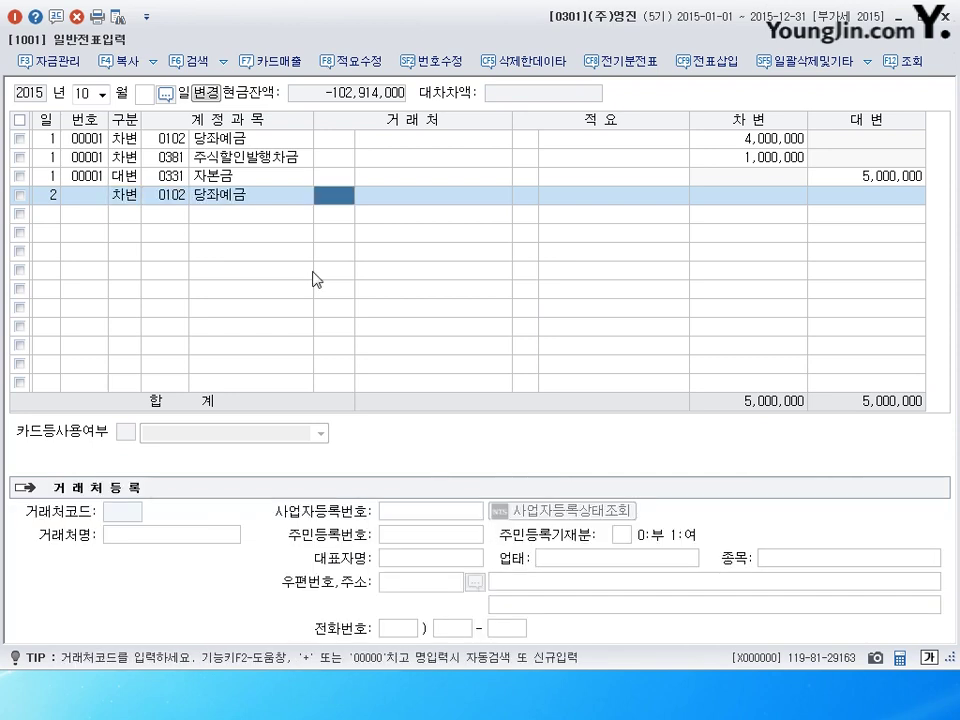
{"action": "key", "text": "Return"}
{"action": "key", "text": "Return"}
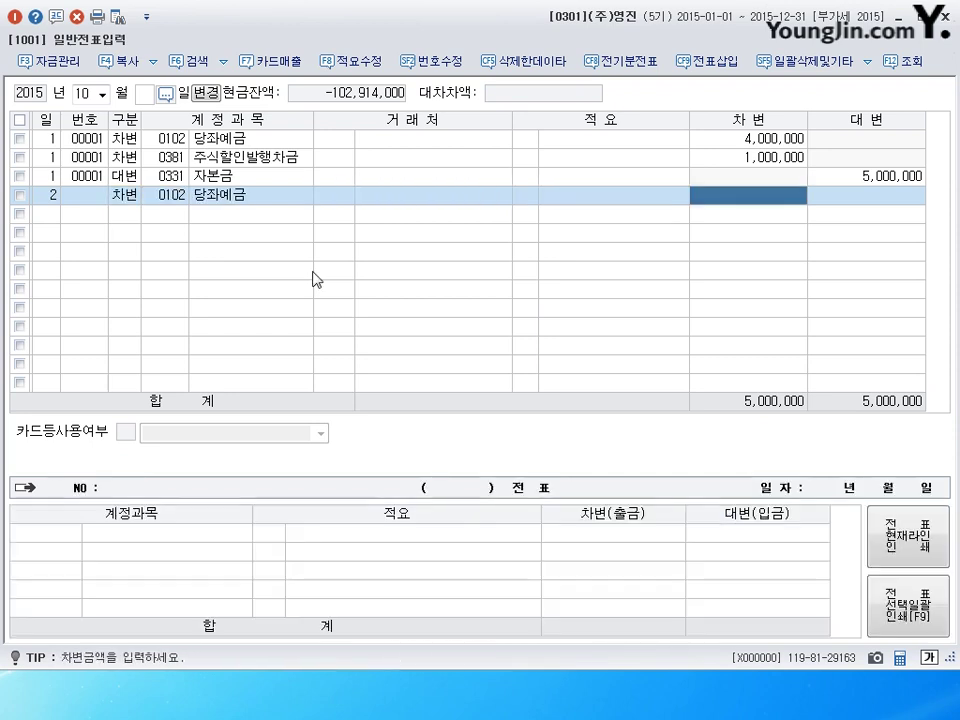
{"action": "type", "text": "5000000"}
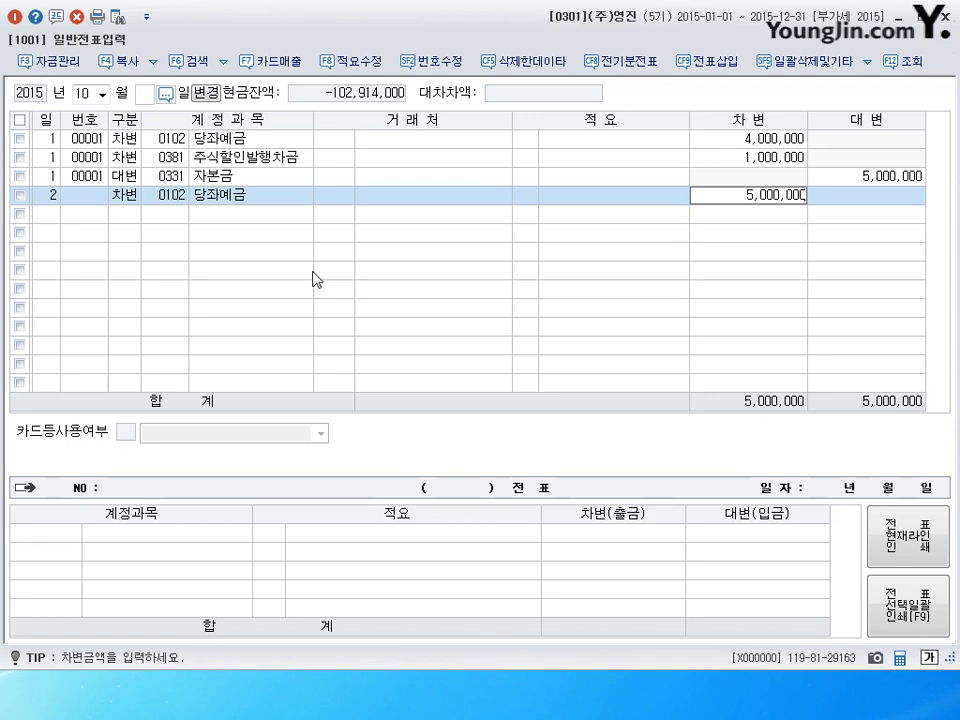
{"action": "key", "text": "BackSpace"}
{"action": "key", "text": "BackSpace"}
{"action": "key", "text": "BackSpace"}
{"action": "key", "text": "BackSpace"}
{"action": "key", "text": "BackSpace"}
{"action": "key", "text": "BackSpace"}
{"action": "key", "text": "BackSpace"}
Set the debit amount of the day 2 당좌예금 line to 5,100,000.
{"action": "type", "text": "5"}
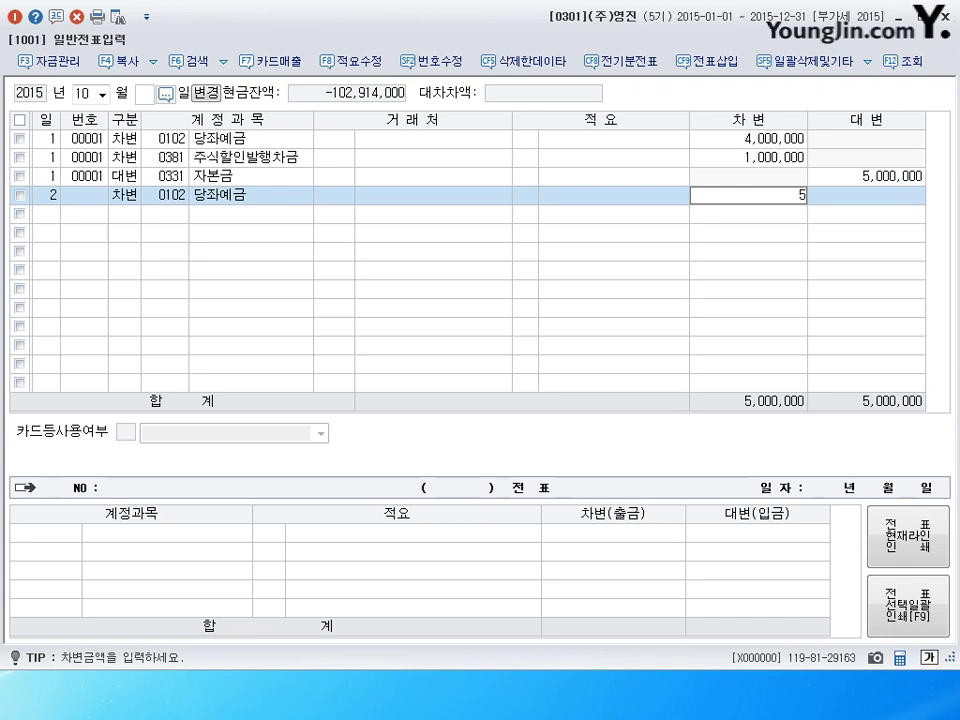
{"action": "type", "text": ",100,000"}
{"action": "key", "text": "Return"}
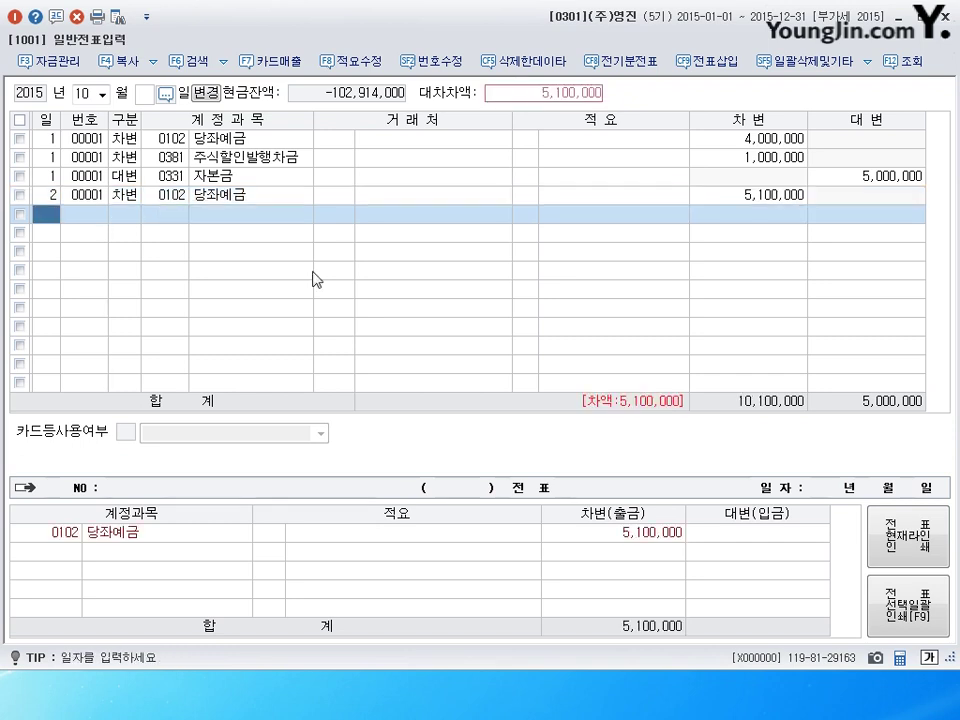
Add a day 2 credit line for account 331 (자본금) with an amount of 5,000,000.
{"action": "key", "text": "Return"}
{"action": "key", "text": "3"}
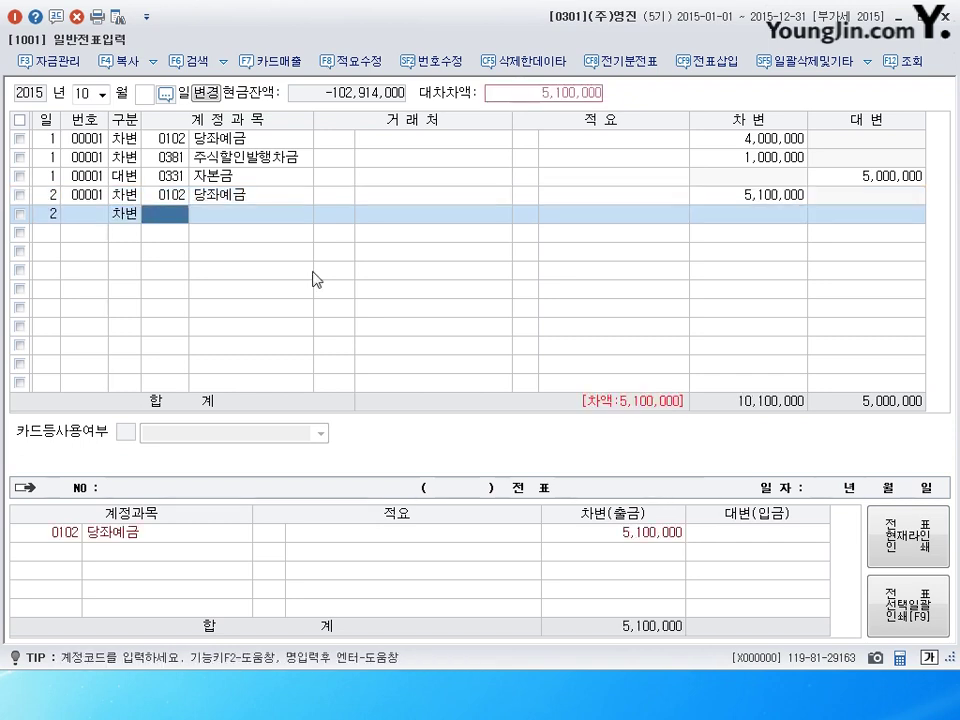
{"action": "key", "text": "shift+Tab"}
{"action": "type", "text": "433"}
{"action": "key", "text": "Return"}
{"action": "key", "text": "Return"}
{"action": "key", "text": "Return"}
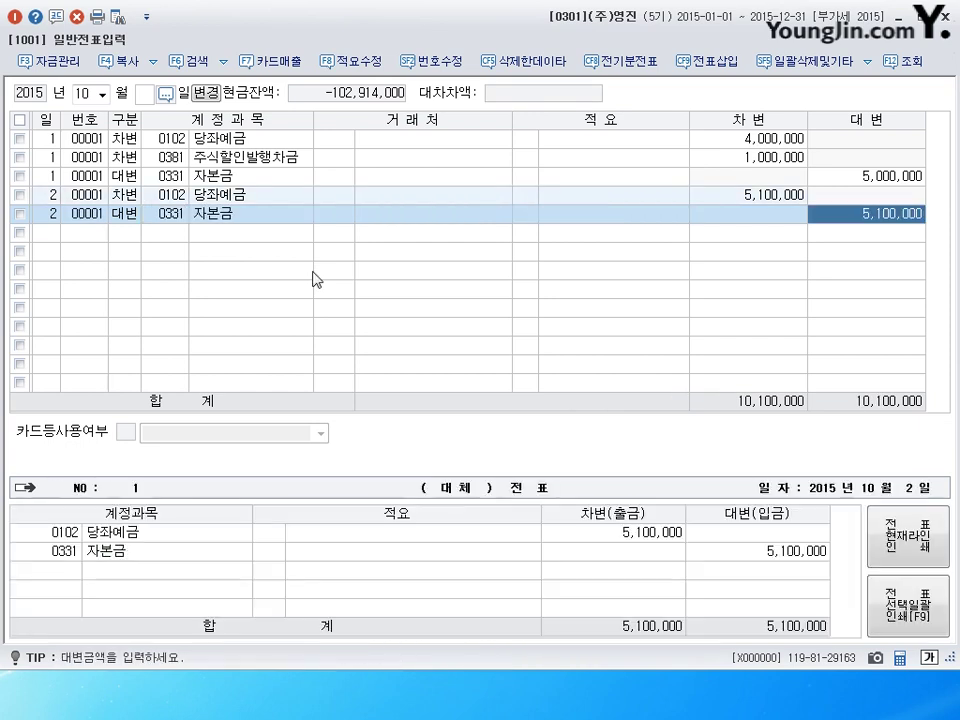
{"action": "type", "text": "5000000"}
{"action": "key", "text": "Return"}
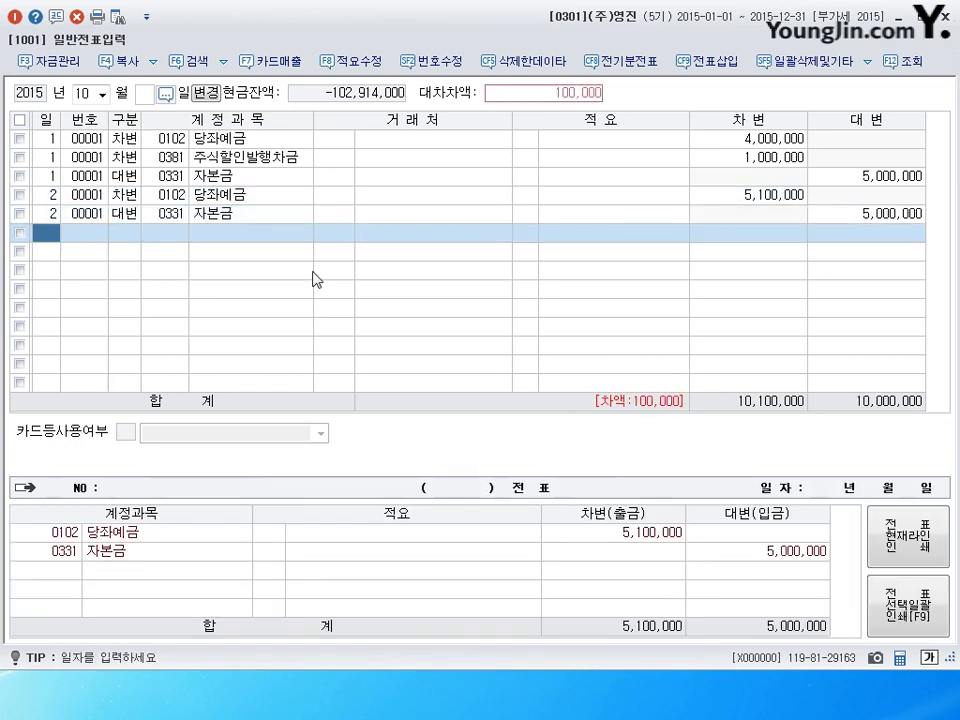
Complete the day 2 voucher with a credit line for account 341 (주식발행초과금), accepting the balancing 100,000.
{"action": "key", "text": "Return"}
{"action": "key", "text": "4"}
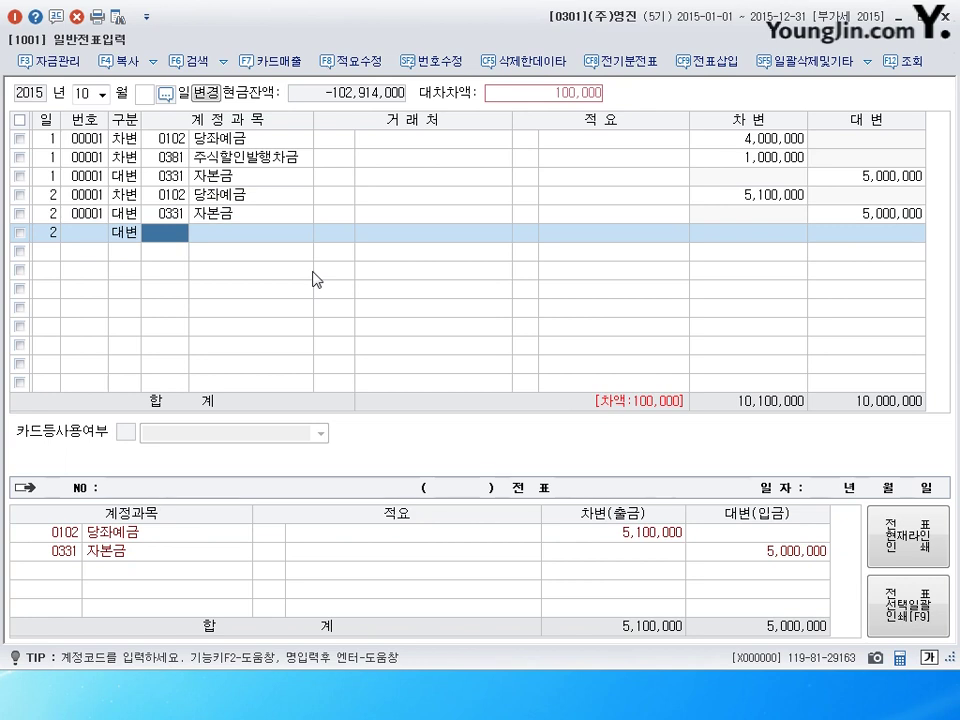
{"action": "type", "text": "3"}
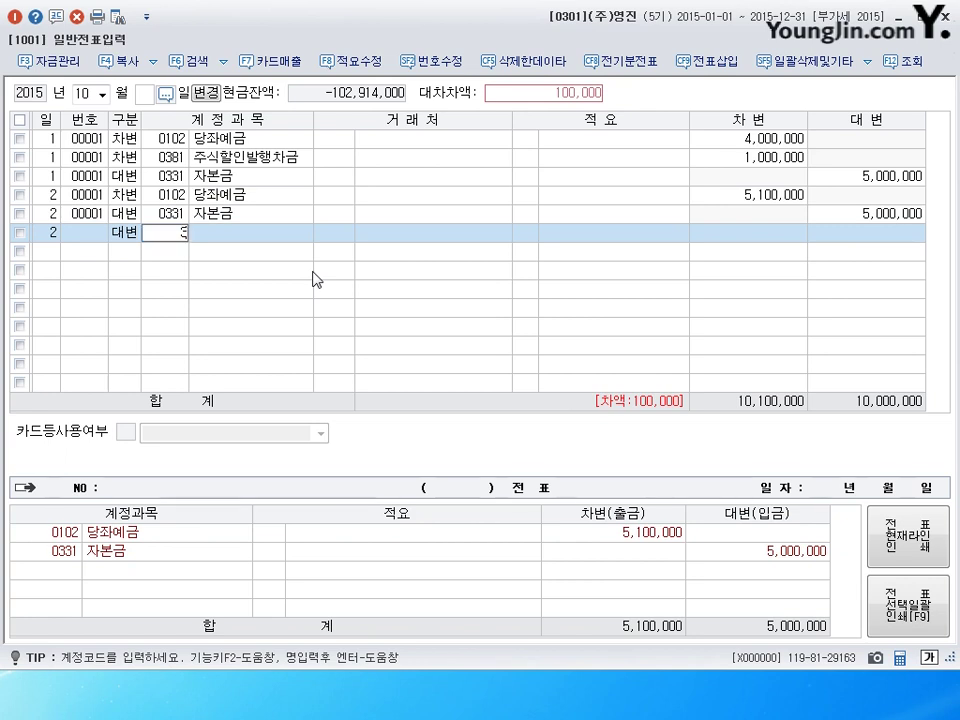
{"action": "type", "text": "41"}
{"action": "key", "text": "Return"}
{"action": "key", "text": "Return"}
{"action": "key", "text": "Return"}
{"action": "key", "text": "Return"}
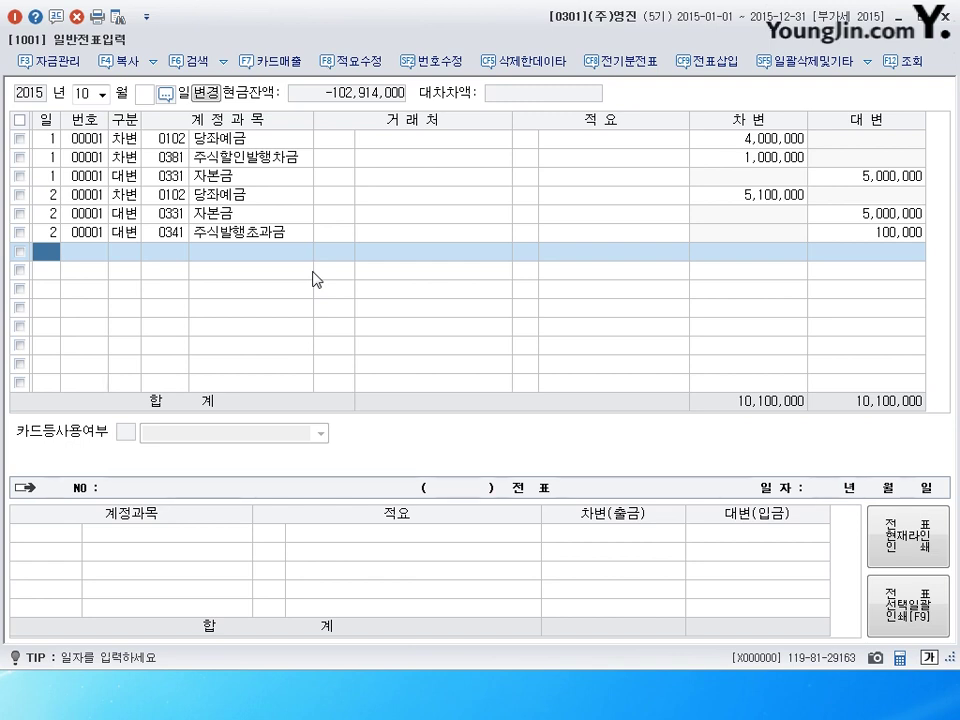
Enter a day 3 debit line for account 101 (현금) with an amount of 45,000,000 and no description.
{"action": "left_click", "coordinate": [243, 235]}
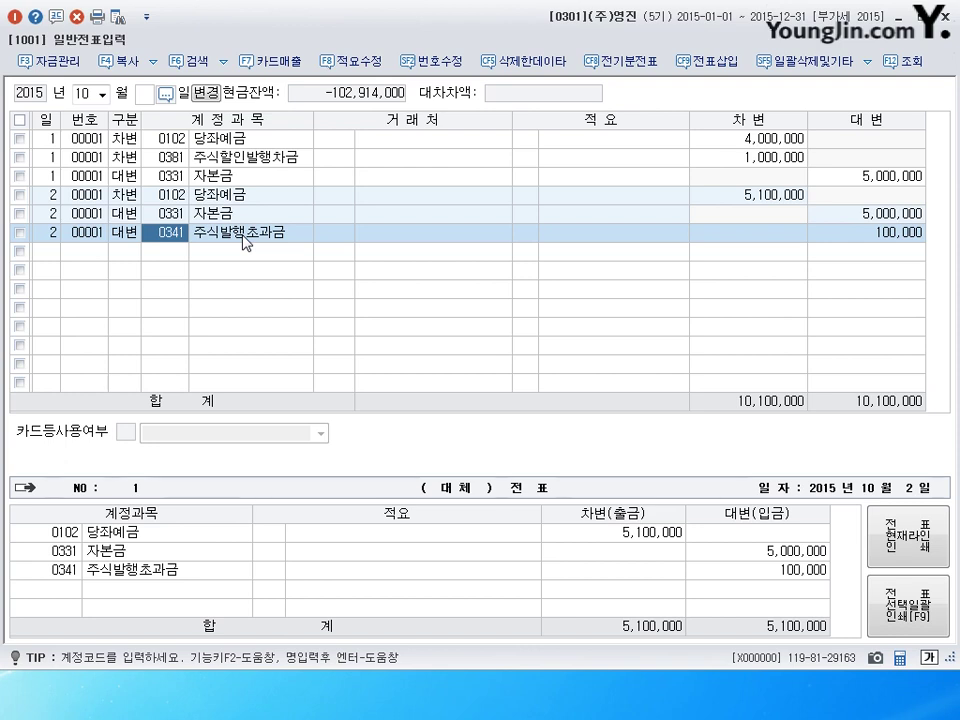
{"action": "key", "text": "Return"}
{"action": "type", "text": "3"}
{"action": "key", "text": "Return"}
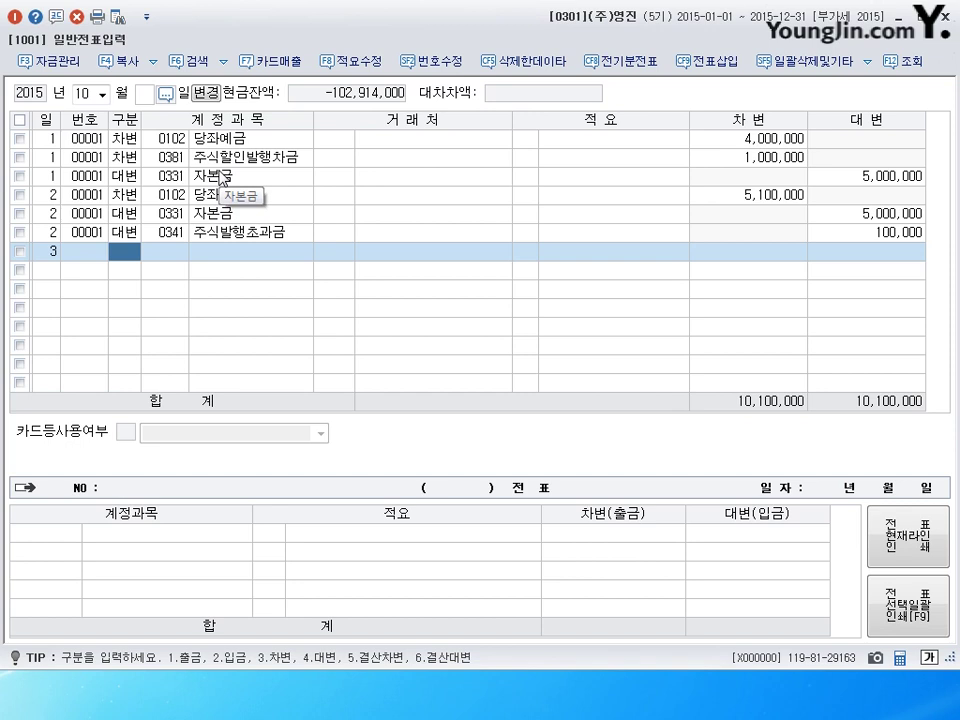
{"action": "type", "text": "3"}
{"action": "key", "text": "Return"}
{"action": "type", "text": "101"}
{"action": "key", "text": "Return"}
{"action": "key", "text": "Return"}
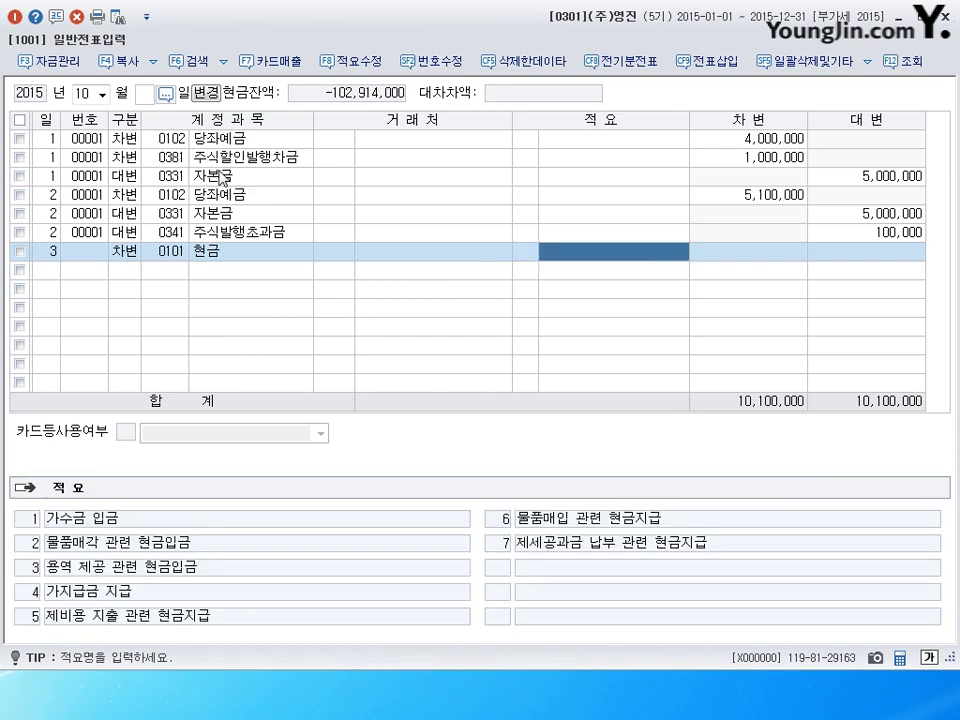
{"action": "key", "text": "Return"}
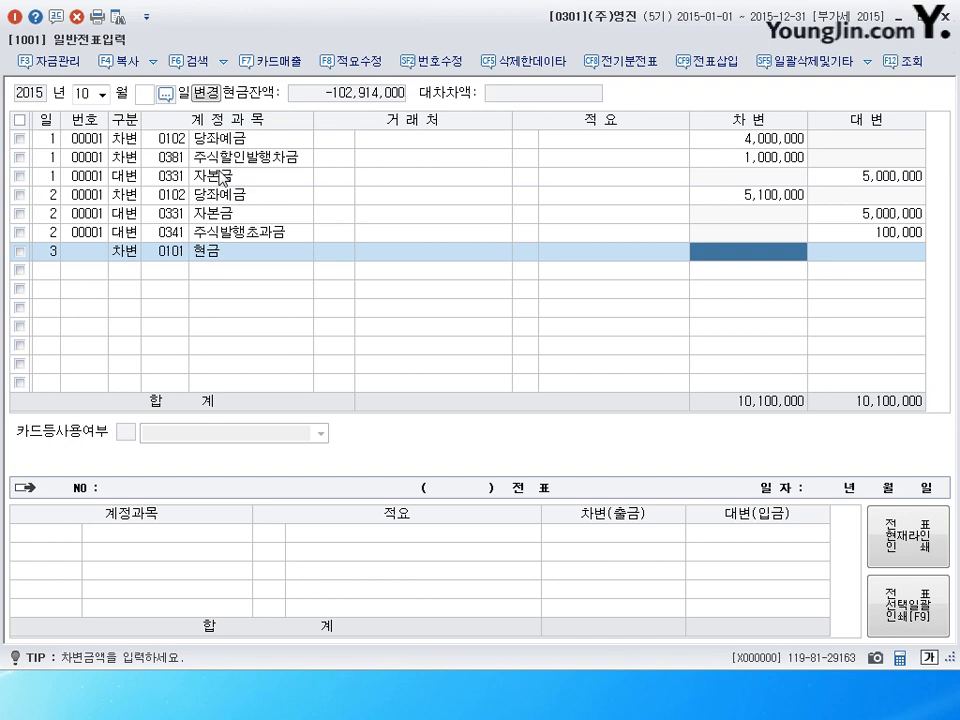
{"action": "type", "text": "45000000"}
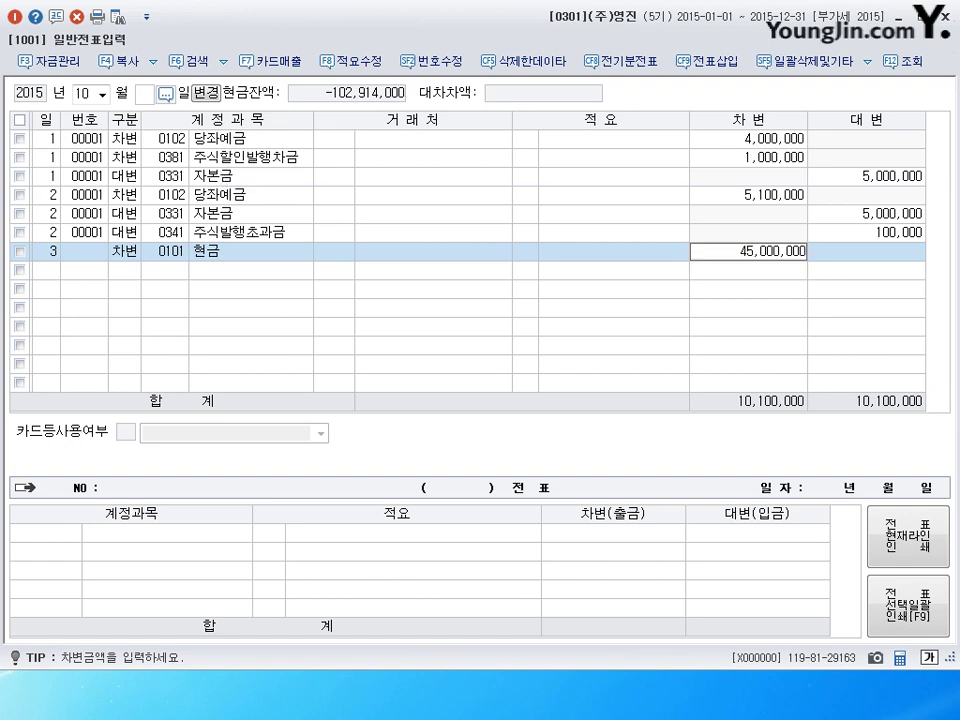
{"action": "key", "text": "Return"}
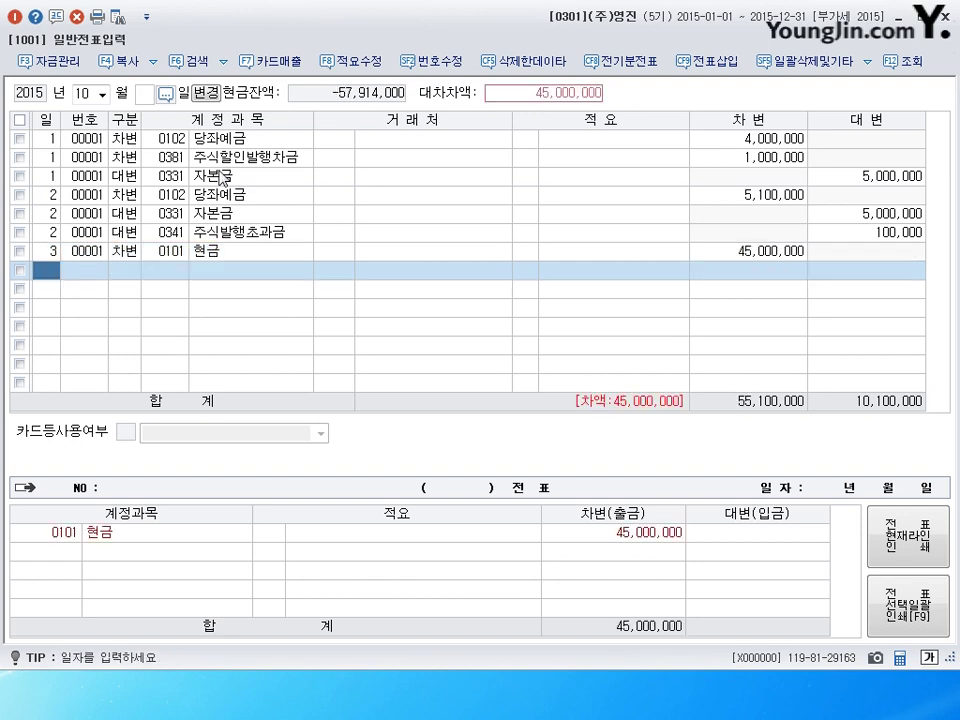
Add a day 3 credit line for account 331 (자본금) with an amount of 25,000,000.
{"action": "type", "text": "3"}
{"action": "key", "text": "Return"}
{"action": "type", "text": "4"}
{"action": "key", "text": "Return"}
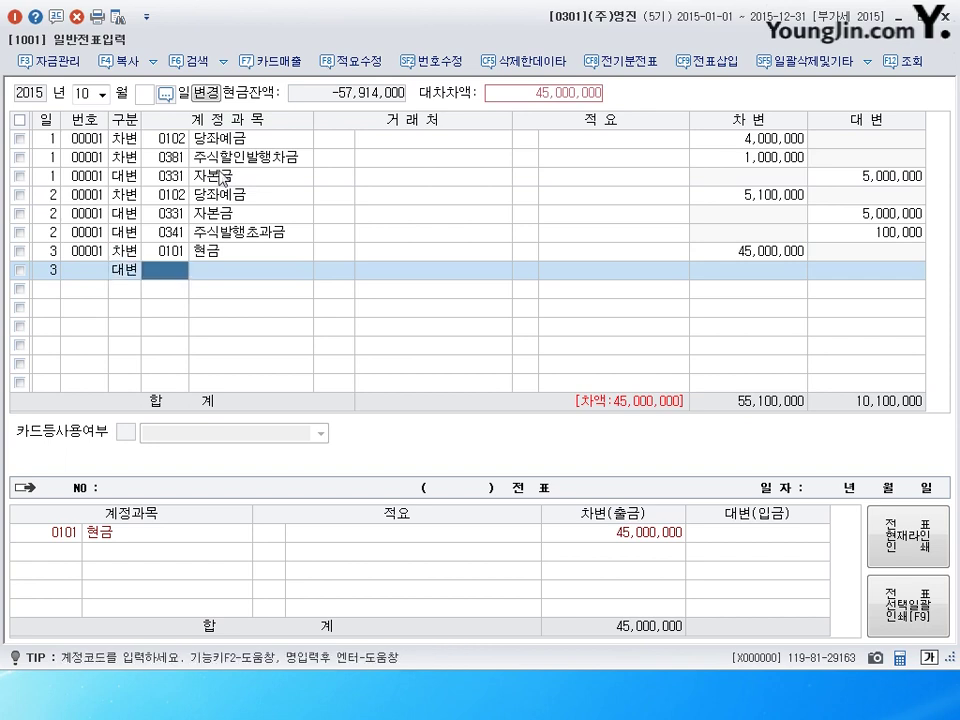
{"action": "type", "text": "331"}
{"action": "key", "text": "Return"}
{"action": "key", "text": "Return"}
{"action": "key", "text": "Return"}
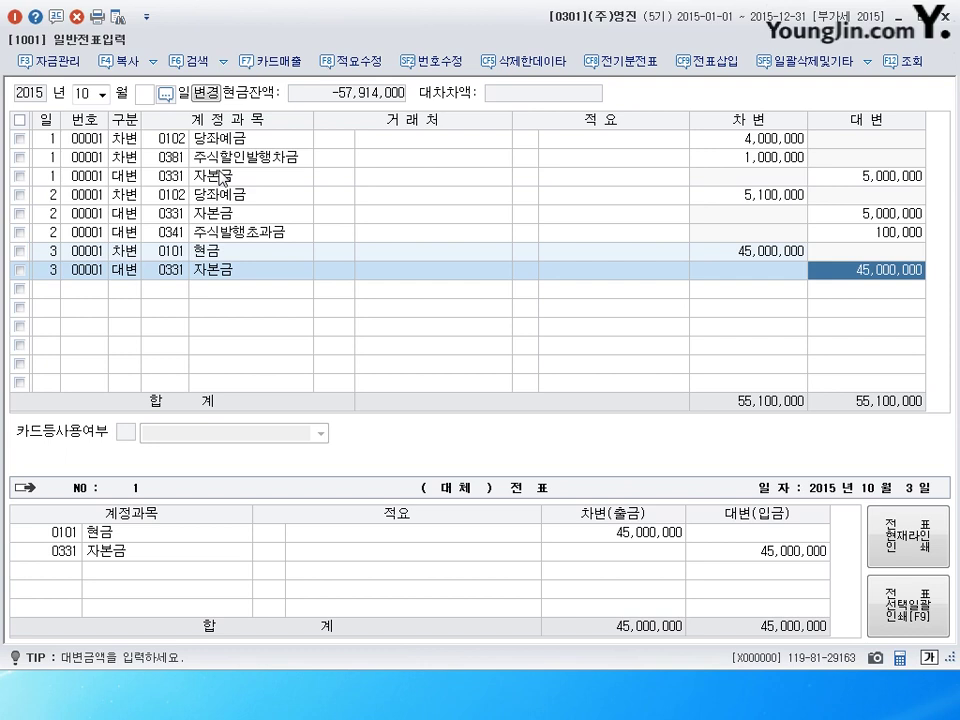
{"action": "type", "text": "25,000,000"}
{"action": "key", "text": "Return"}
Complete the day 3 voucher with a credit line for account 341 (주식발행초과금), keeping the balancing 20,000,000.
{"action": "key", "text": "Return"}
{"action": "type", "text": "4"}
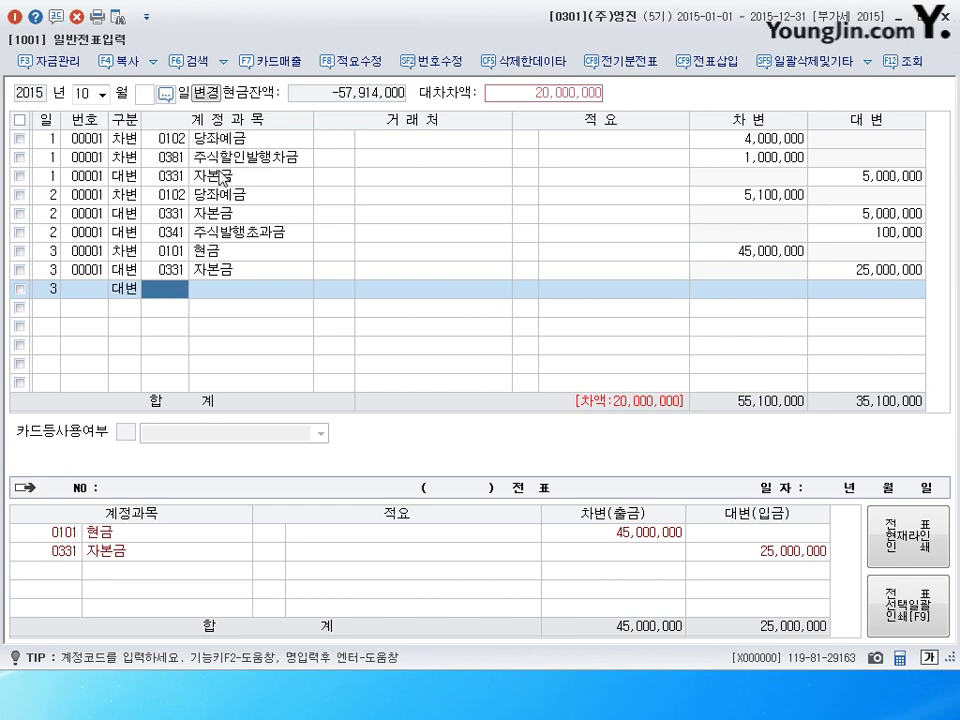
{"action": "type", "text": "341"}
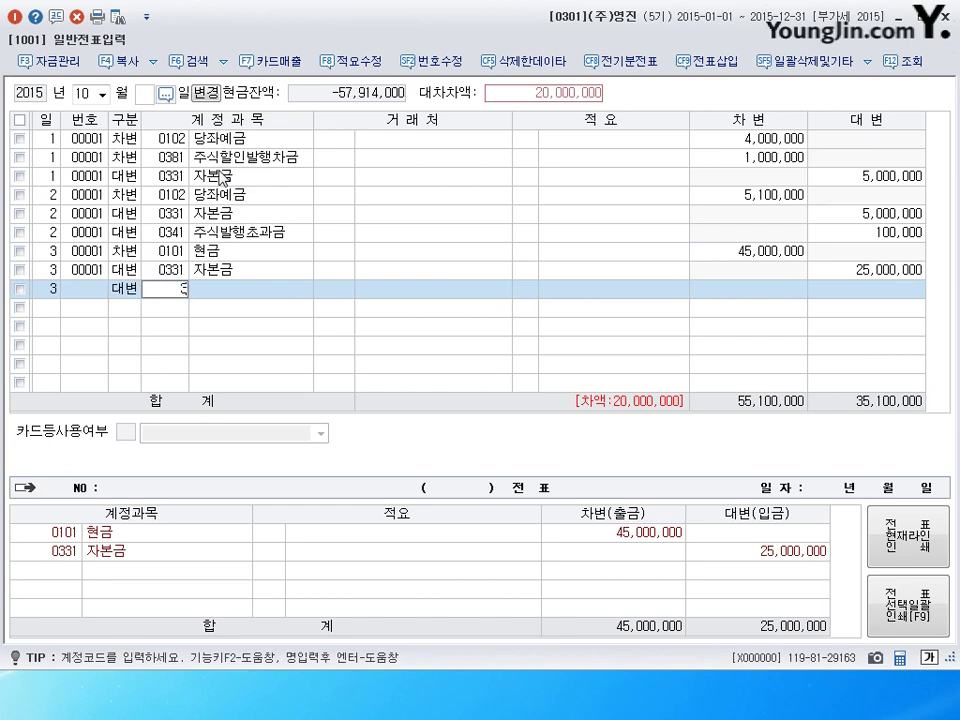
{"action": "key", "text": "Return"}
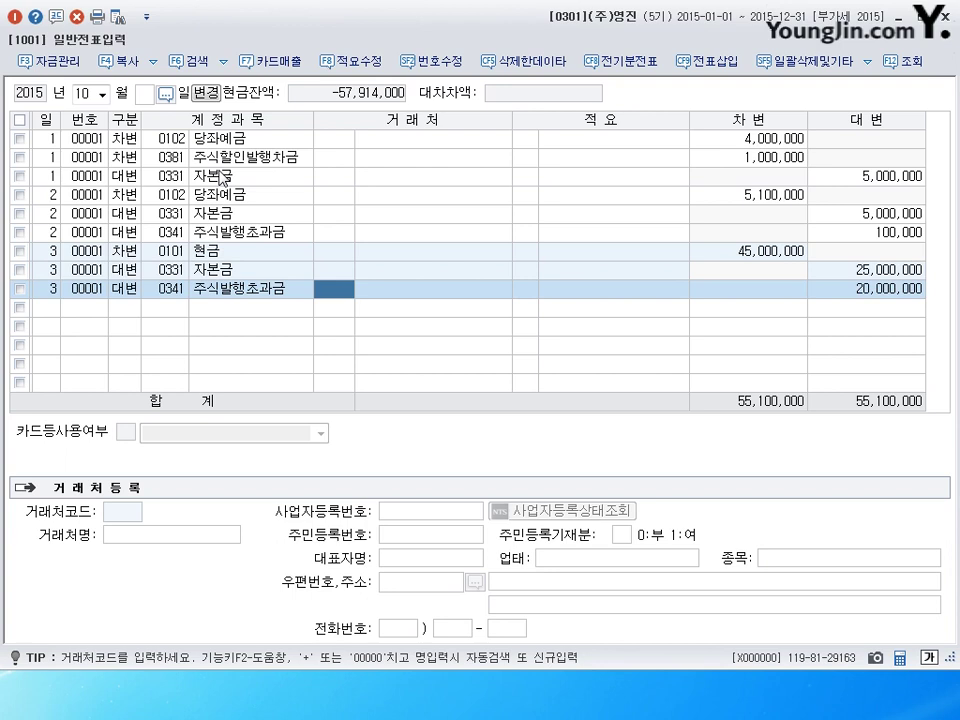
{"action": "key", "text": "Escape"}
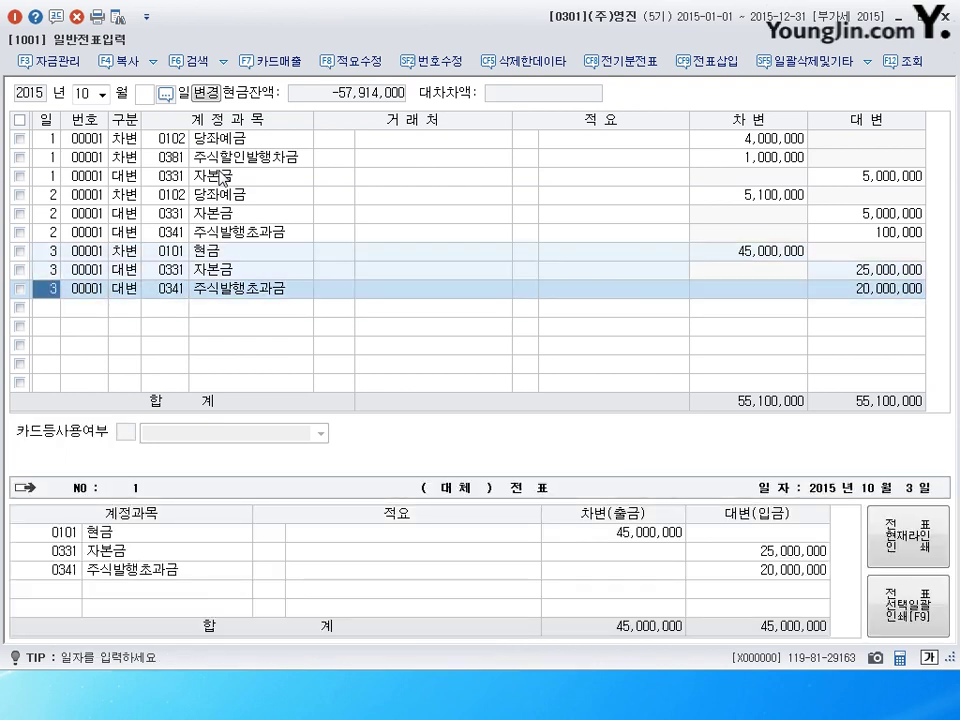
Enter a day 4 debit line for account 201 (토지) with an amount of 84,000,000 and no description.
{"action": "key", "text": "Down"}
{"action": "type", "text": "4"}
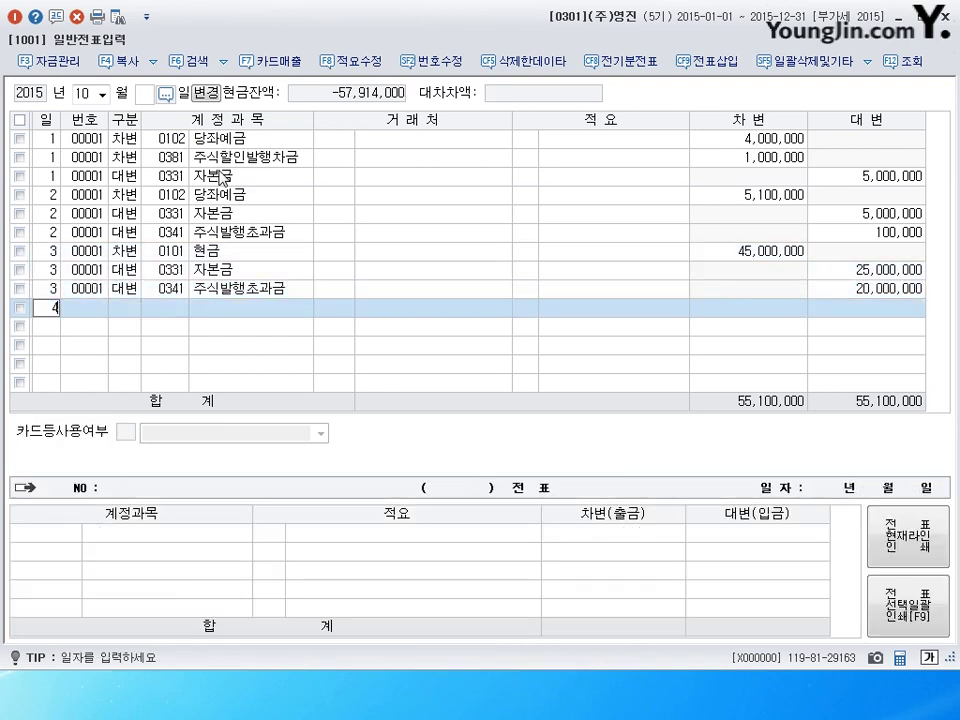
{"action": "key", "text": "Return"}
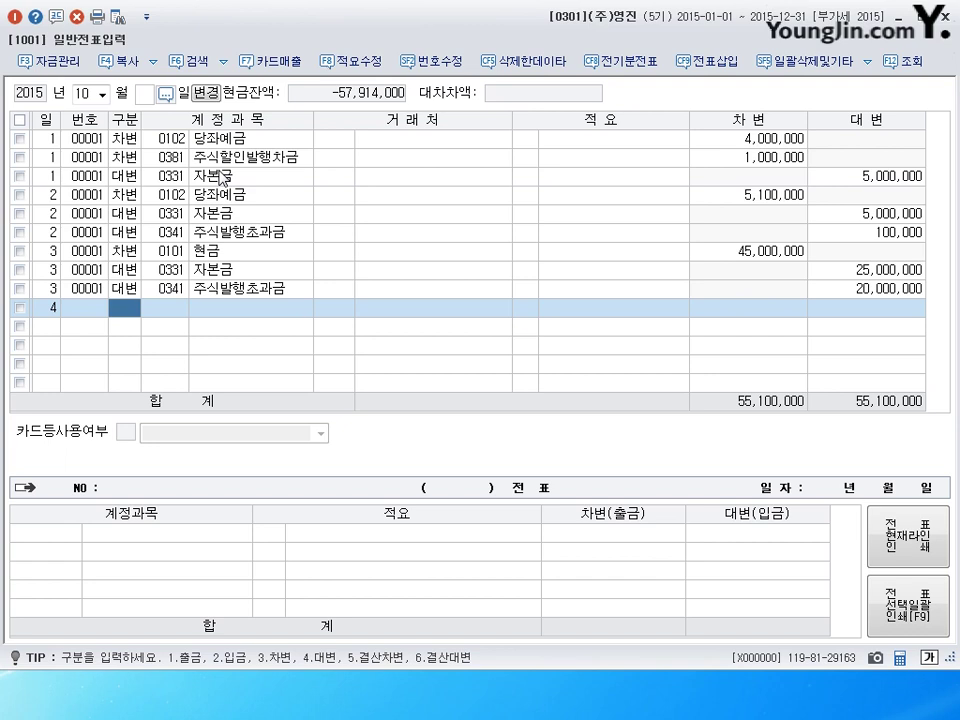
{"action": "type", "text": "3"}
{"action": "key", "text": "Return"}
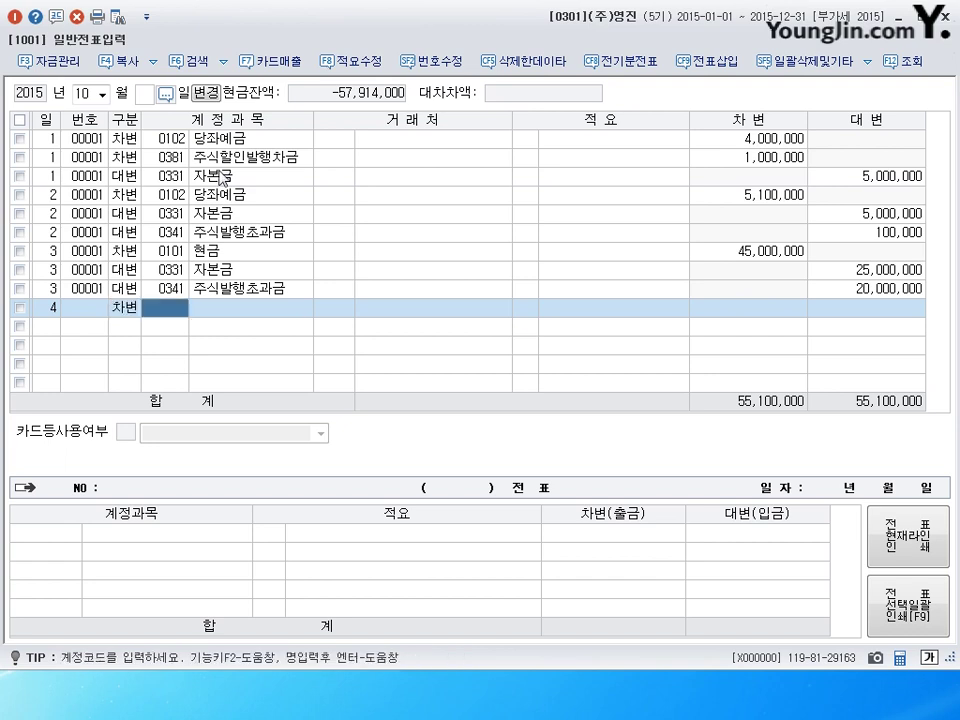
{"action": "type", "text": "201"}
{"action": "key", "text": "Return"}
{"action": "key", "text": "Return"}
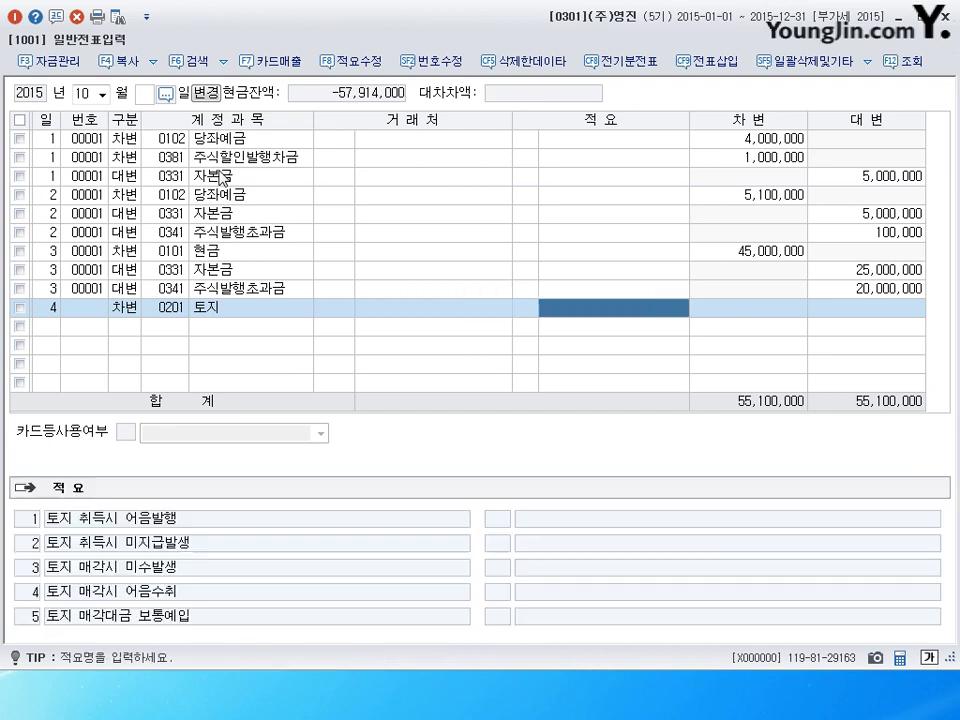
{"action": "key", "text": "Return"}
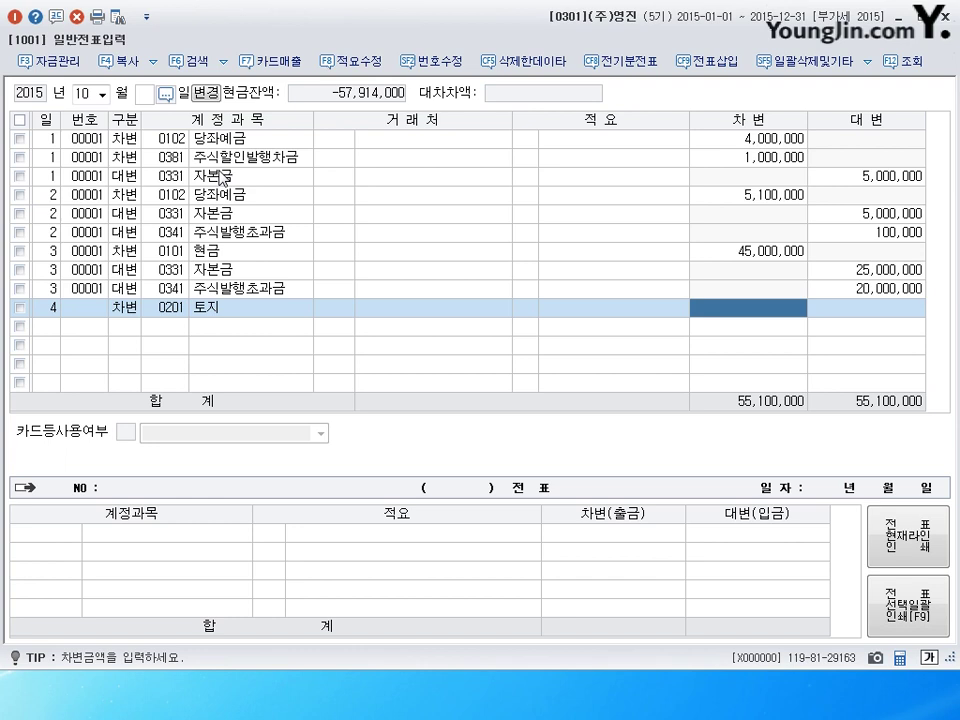
{"action": "type", "text": "84000000"}
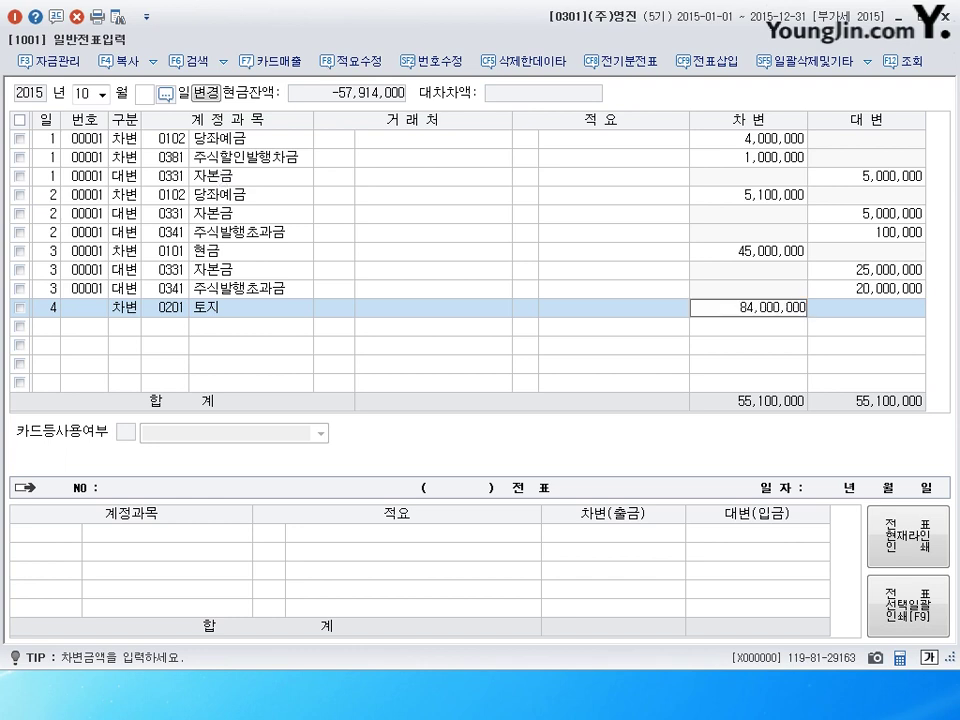
{"action": "key", "text": "Return"}
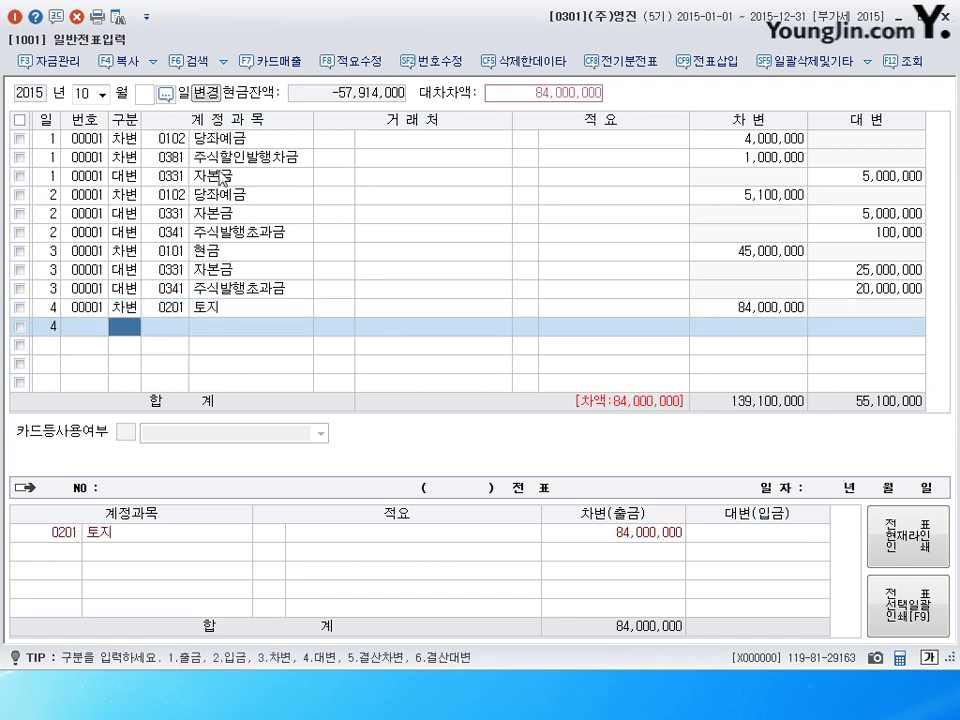
Add a day 4 credit line for account 101 (현금) with an amount of 4,000,000.
{"action": "type", "text": "4"}
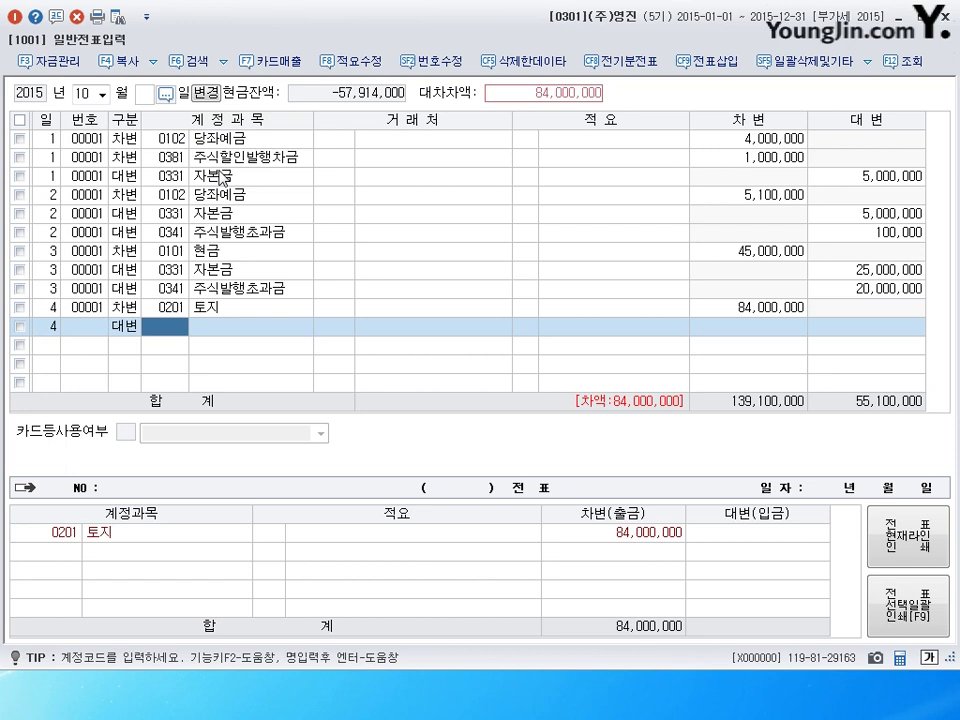
{"action": "type", "text": "101"}
{"action": "key", "text": "Return"}
{"action": "key", "text": "Return"}
{"action": "key", "text": "Return"}
{"action": "type", "text": "4000000"}
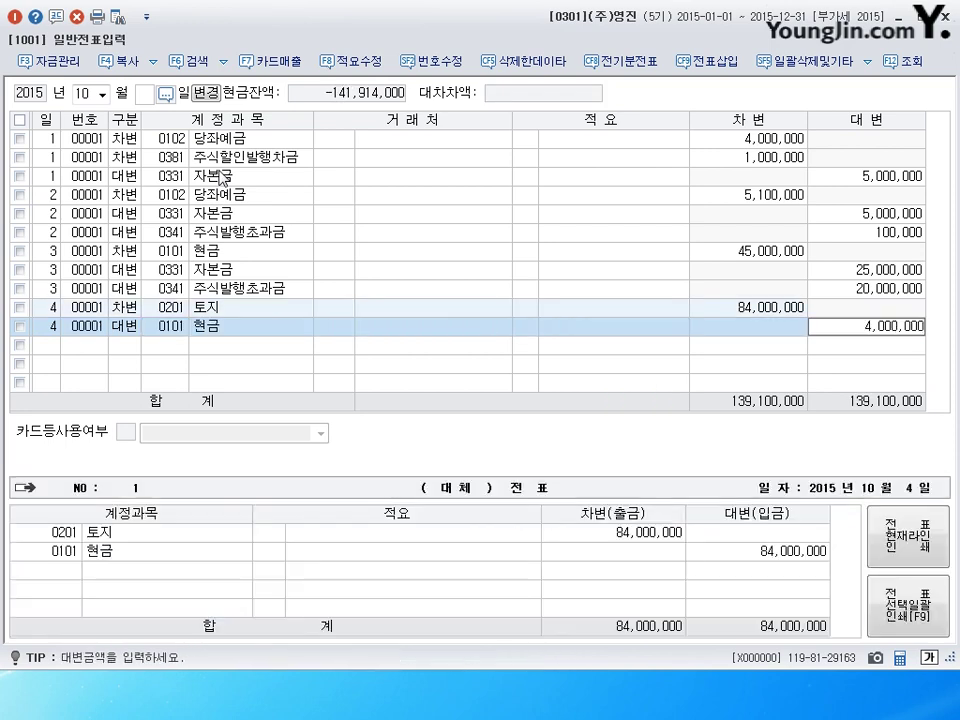
{"action": "key", "text": "Return"}
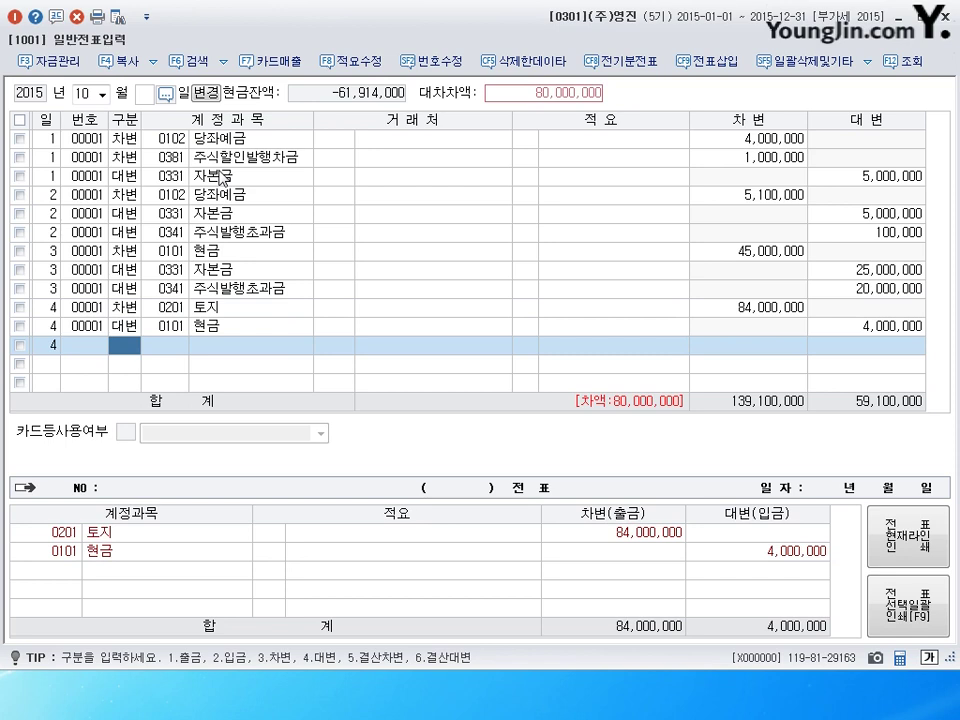
Add a day 4 credit line for account 331 (자본금) with an amount of 50,000,000.
{"action": "type", "text": "4"}
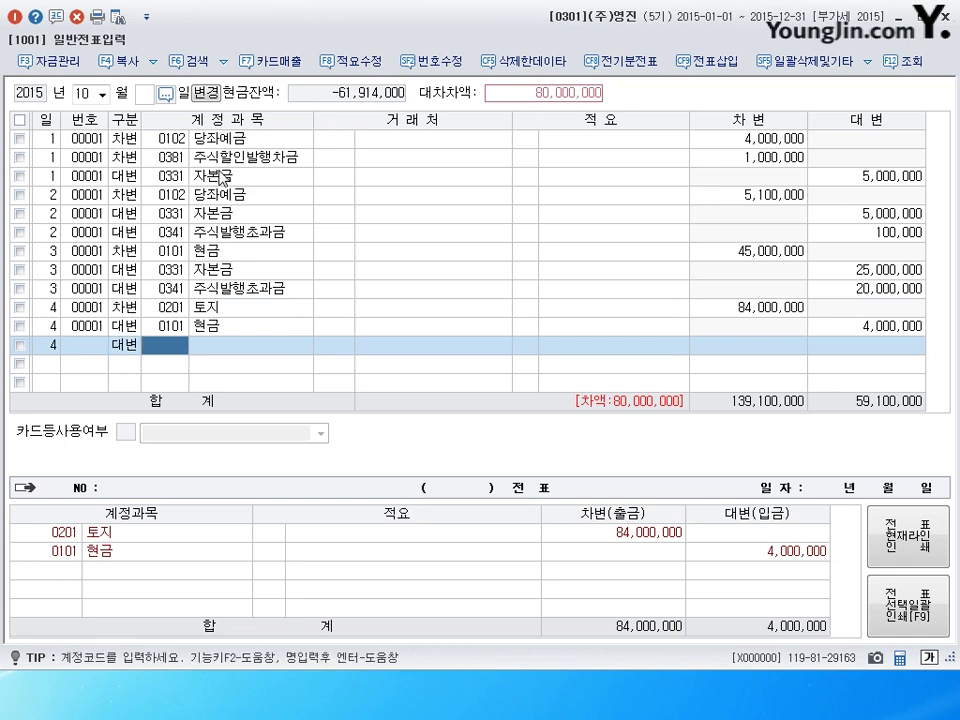
{"action": "type", "text": "331"}
{"action": "key", "text": "Return"}
{"action": "key", "text": "Return"}
{"action": "key", "text": "Return"}
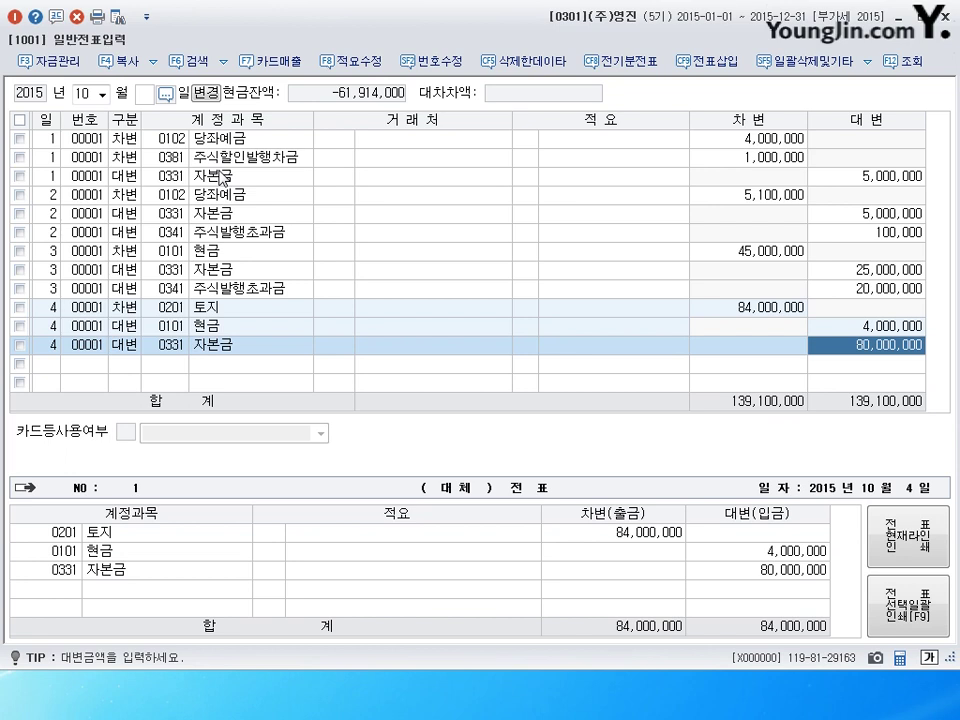
{"action": "type", "text": "50000000"}
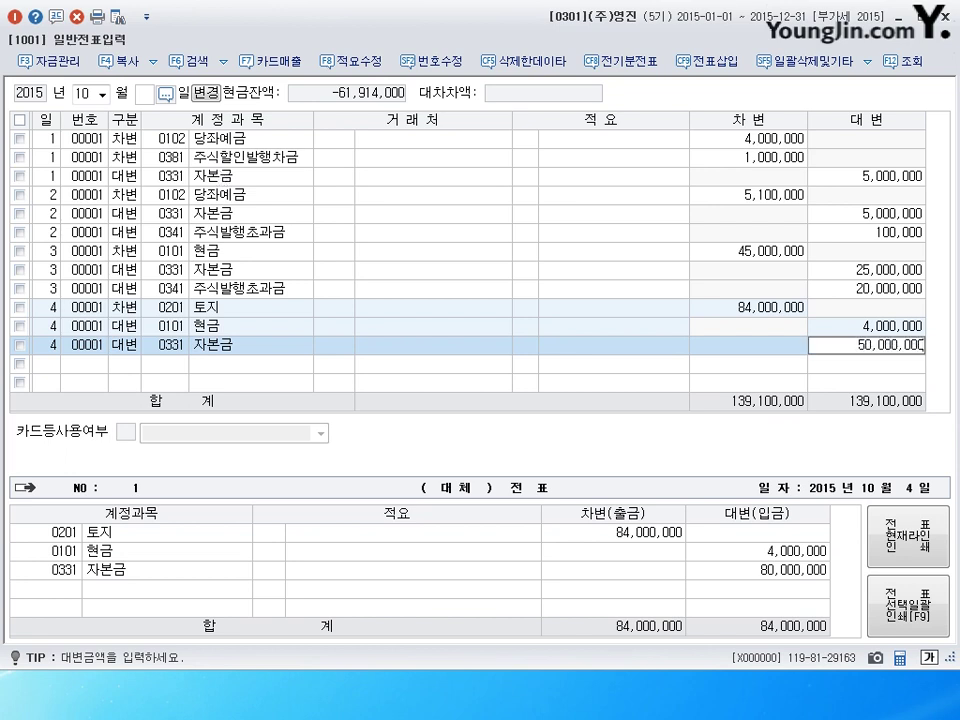
{"action": "key", "text": "Return"}
{"action": "key", "text": "Return"}
Complete the day 4 voucher with a credit line for account 341 (주식발행초과금), keeping the balancing 30,000,000.
{"action": "type", "text": "4"}
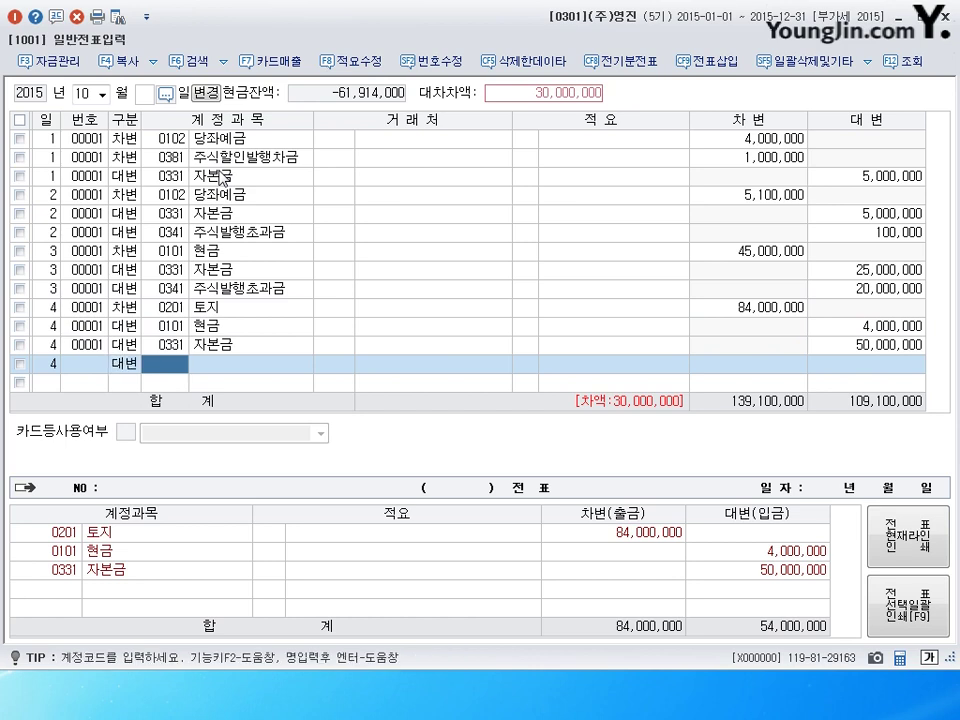
{"action": "type", "text": "0341"}
{"action": "key", "text": "Return"}
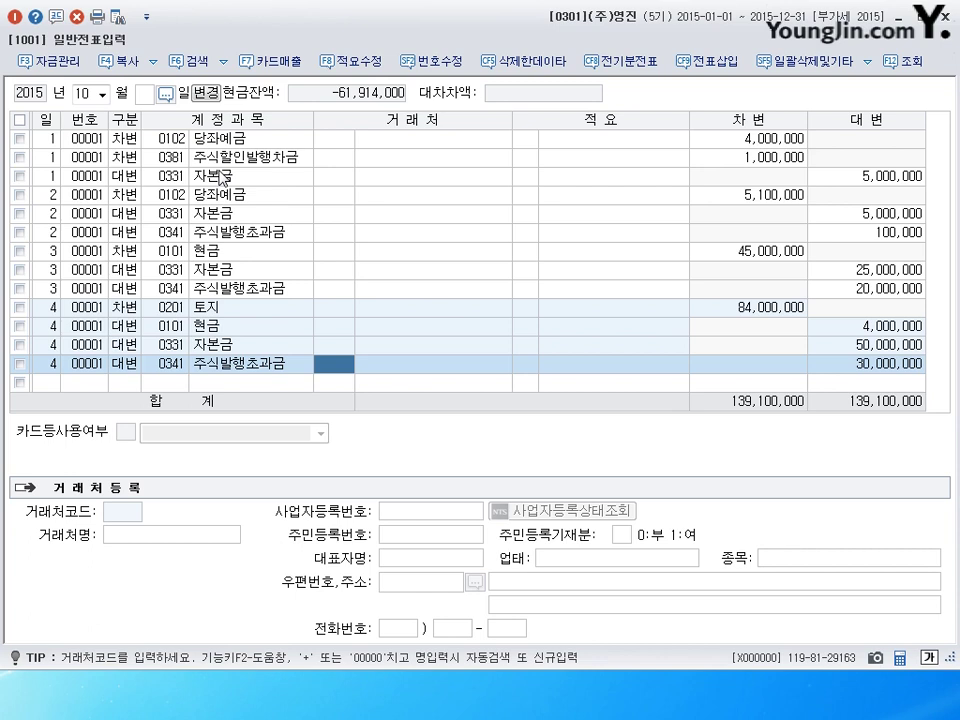
{"action": "key", "text": "Return"}
{"action": "key", "text": "Return"}
{"action": "key", "text": "Return"}
Enter a day 5 debit line for account 251 (외상매입금) with trading partner LT전자(주) and an amount of 12,000,000.
{"action": "type", "text": "5"}
{"action": "key", "text": "Return"}
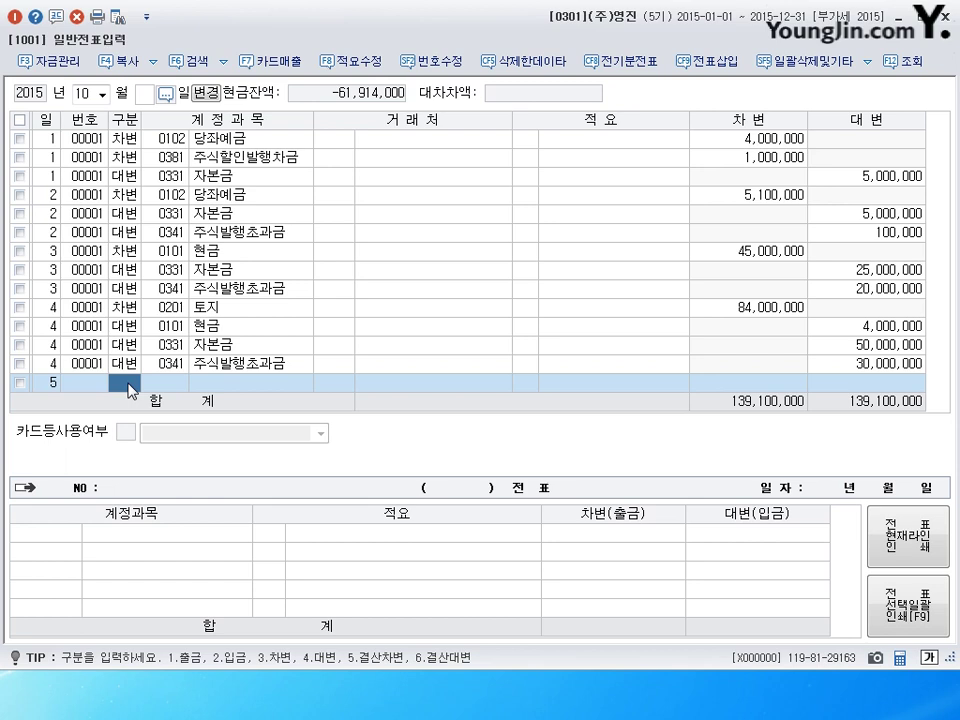
{"action": "type", "text": "3"}
{"action": "key", "text": "Return"}
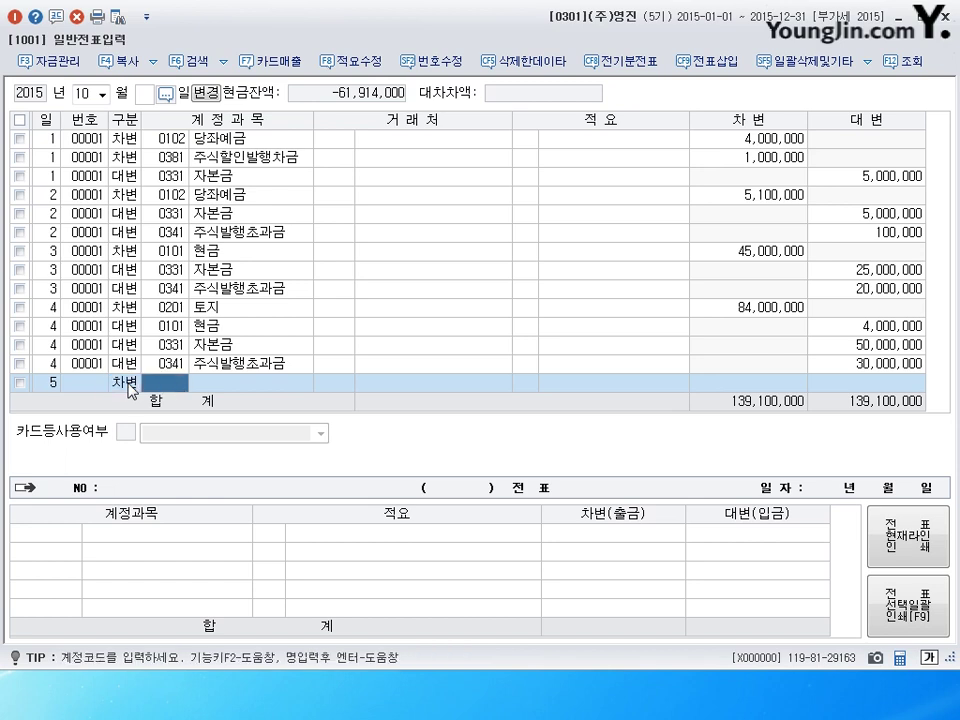
{"action": "type", "text": "251"}
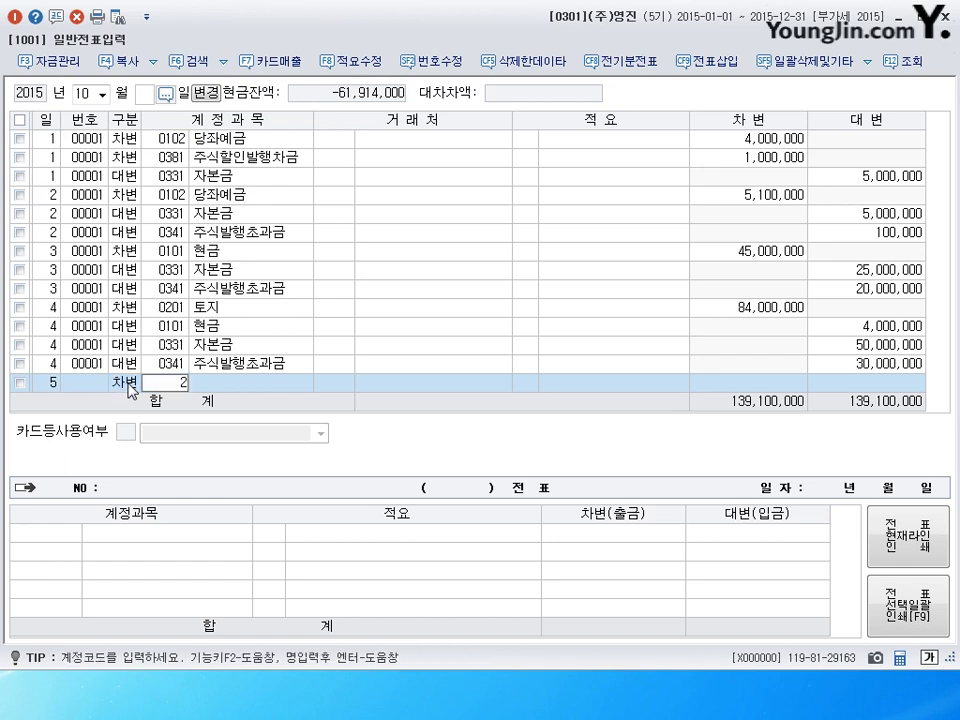
{"action": "key", "text": "Return"}
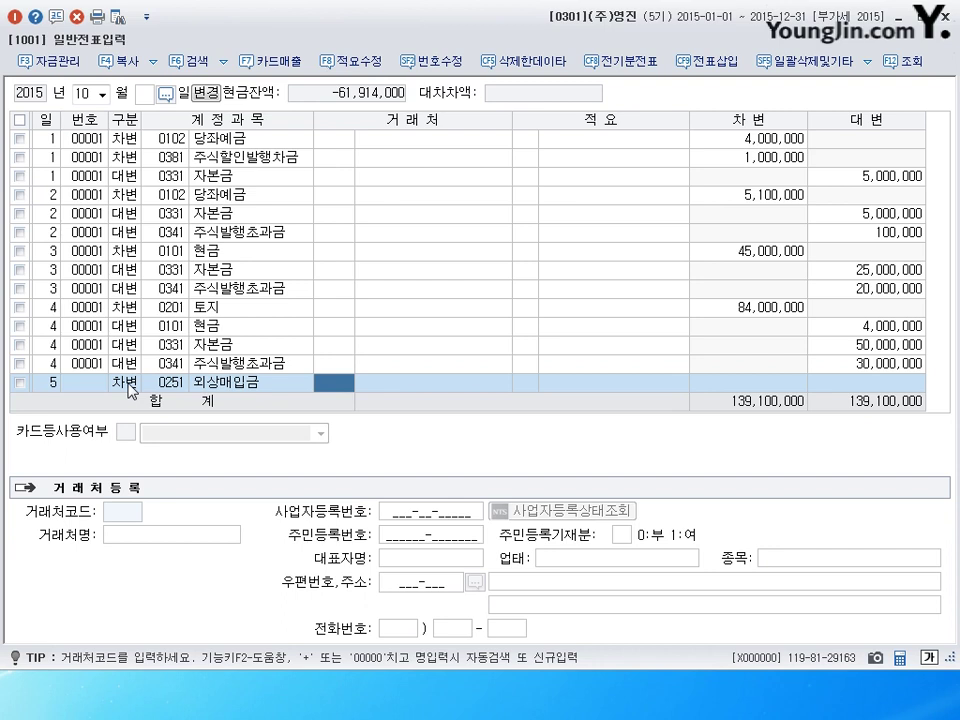
{"action": "type", "text": "lt"}
{"action": "key", "text": "Return"}
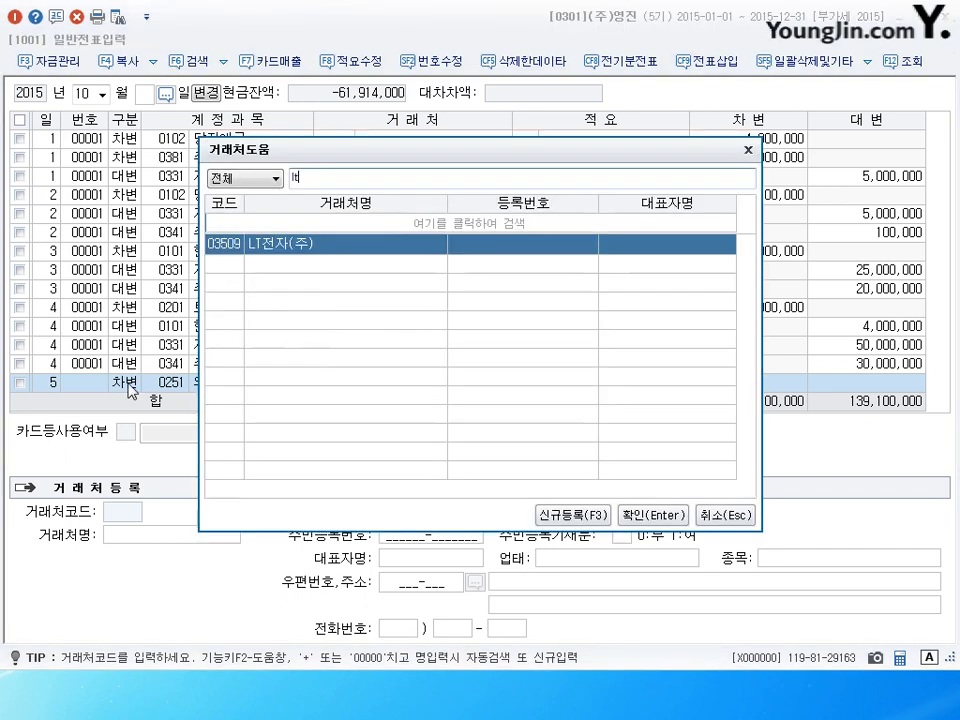
{"action": "key", "text": "Return"}
{"action": "key", "text": "Return"}
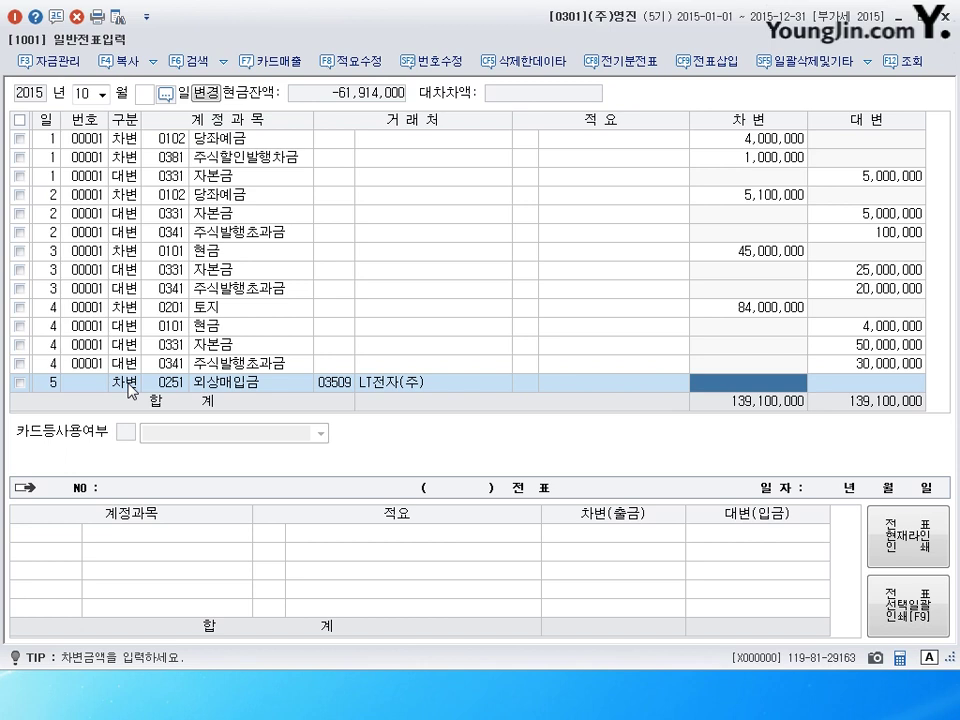
{"action": "type", "text": "12000000"}
{"action": "key", "text": "Return"}
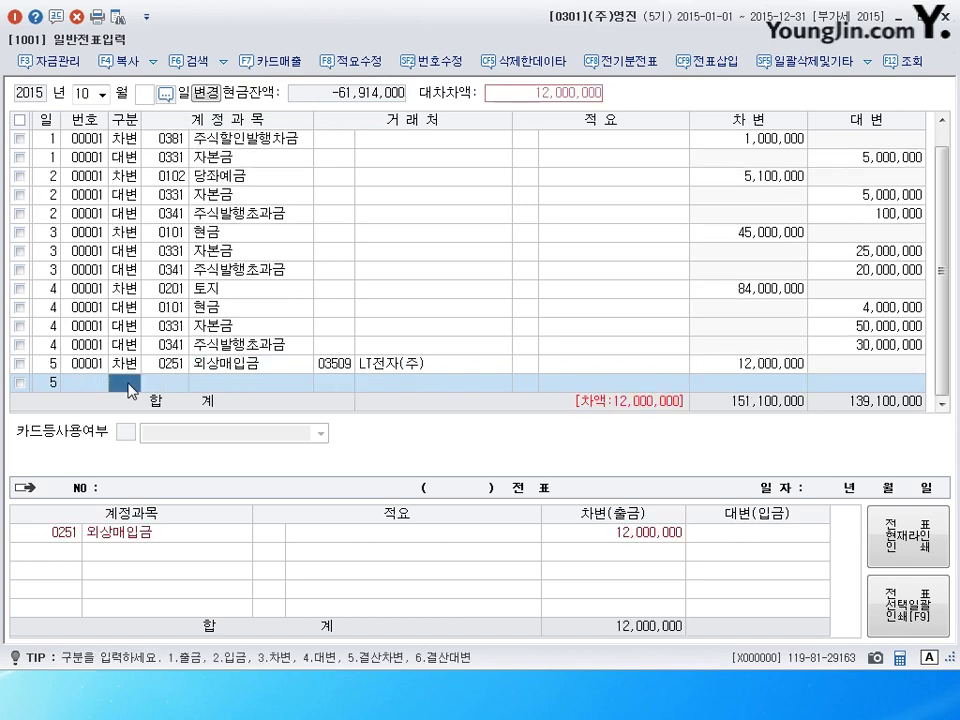
Add a day 5 credit line for account 331 (자본금) with an amount of 10,000,000.
{"action": "type", "text": "4"}
{"action": "key", "text": "Return"}
{"action": "type", "text": "331"}
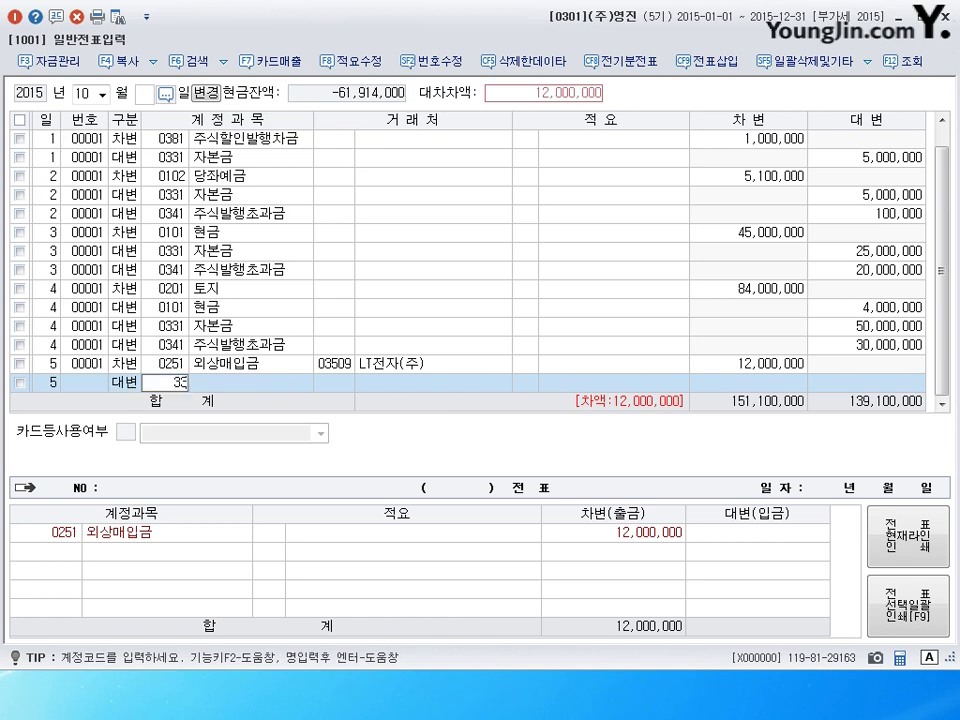
{"action": "key", "text": "Return"}
{"action": "key", "text": "Return"}
{"action": "key", "text": "Return"}
{"action": "type", "text": "10000000"}
{"action": "key", "text": "Return"}
Complete the day 5 voucher with a credit line for account 341 (주식발행초과금), keeping the balancing 2,000,000.
{"action": "type", "text": "341"}
{"action": "key", "text": "Return"}
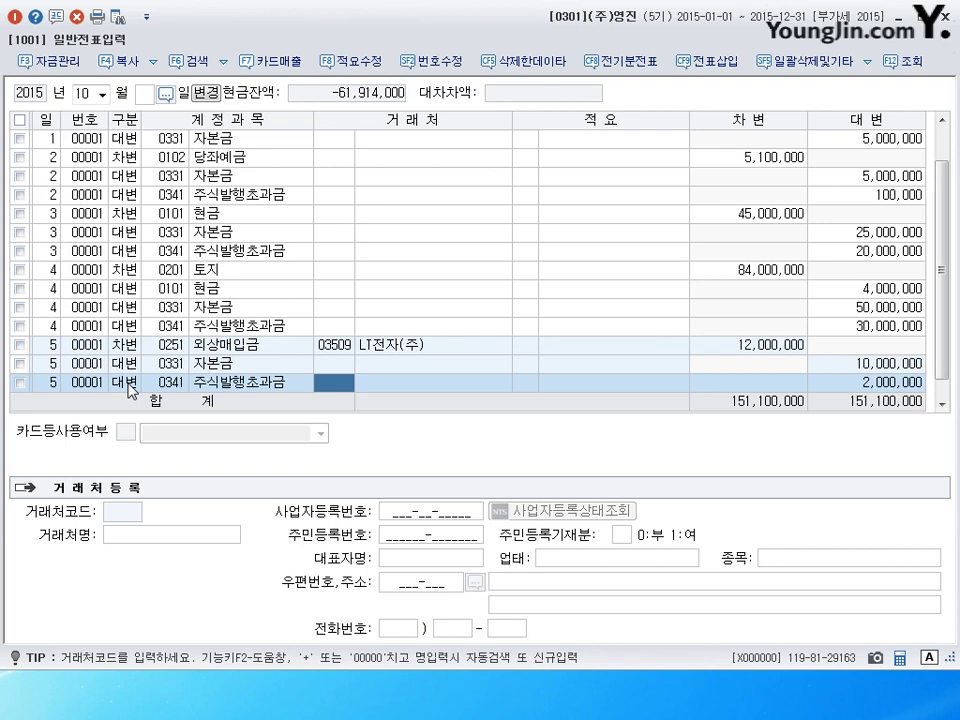
{"action": "key", "text": "Return"}
Enter a day 6 debit line for account 103 (보통예금) with an amount of 20,000,000 and no trading partner.
{"action": "type", "text": "6"}
{"action": "key", "text": "Return"}
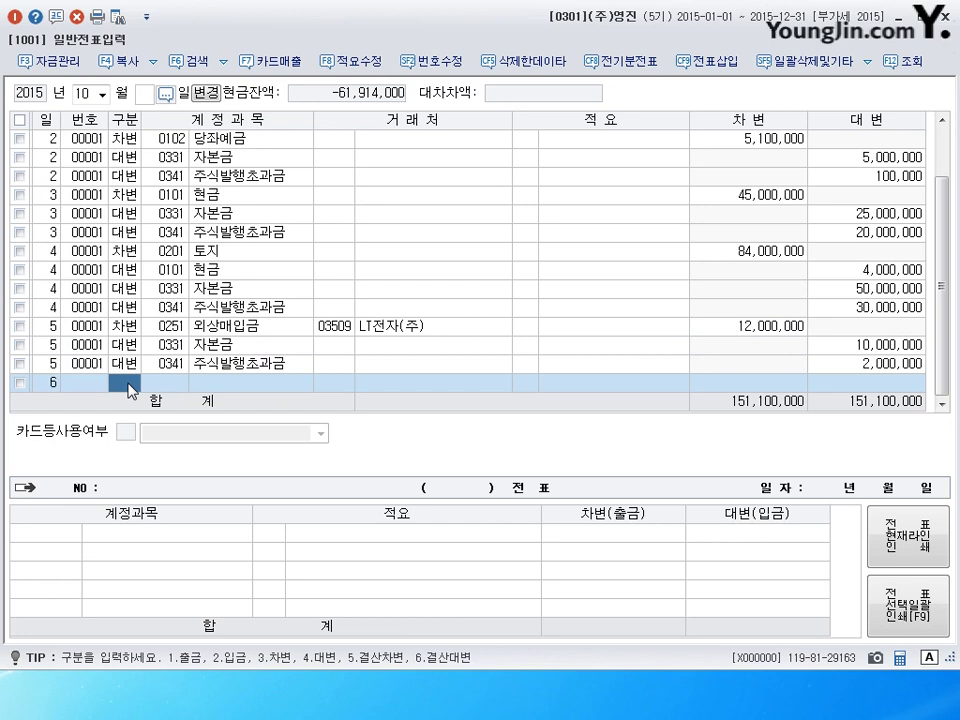
{"action": "type", "text": "3103"}
{"action": "key", "text": "Return"}
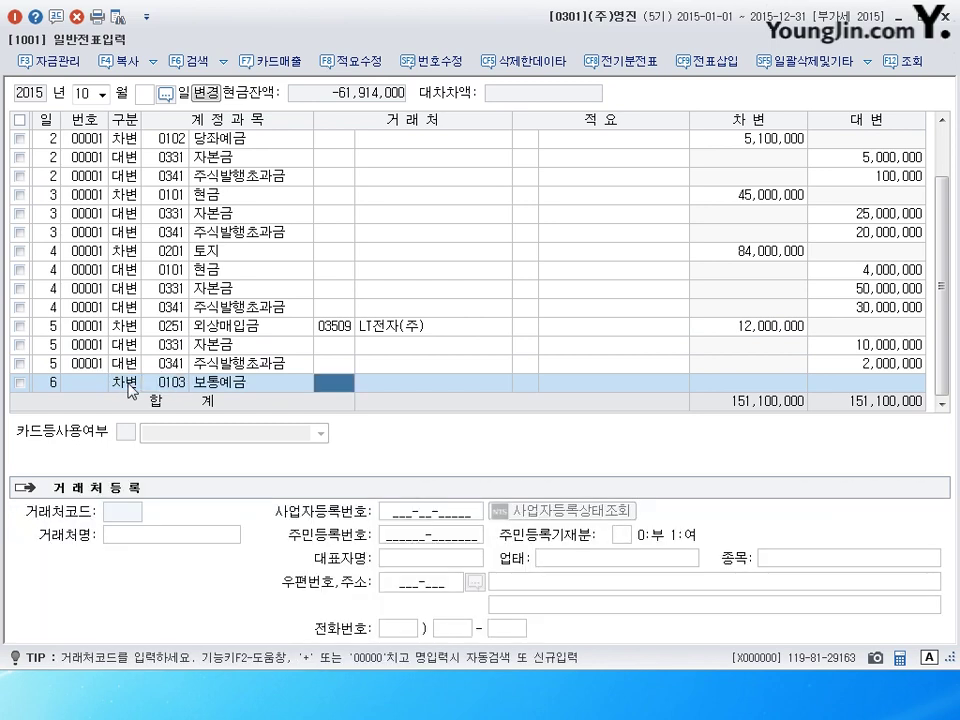
{"action": "key", "text": "Return"}
{"action": "key", "text": "Return"}
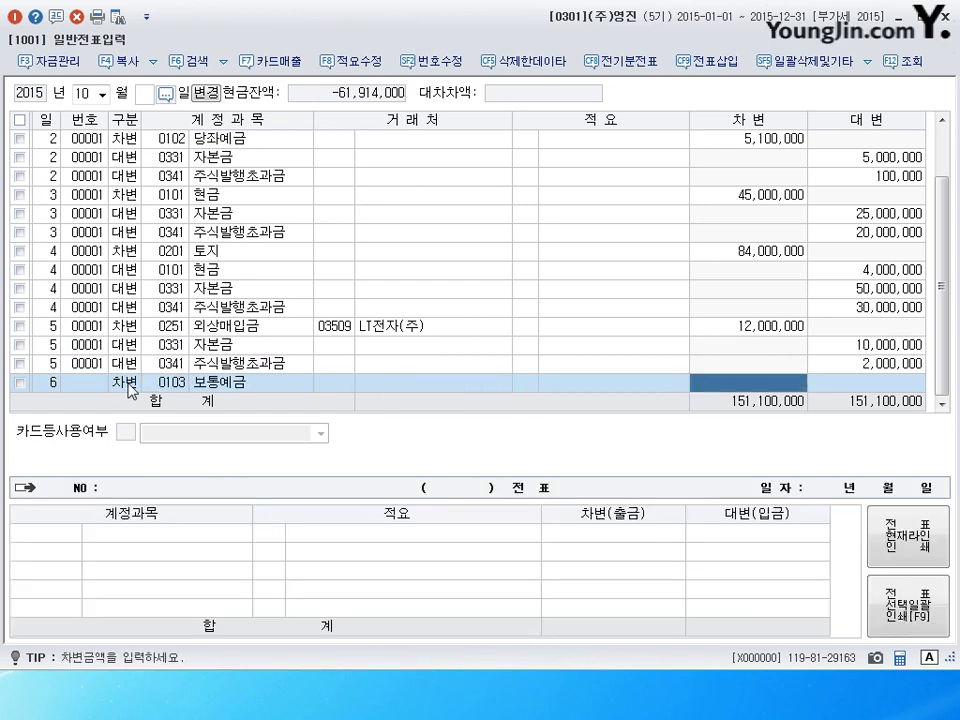
{"action": "type", "text": "20,000,000"}
{"action": "key", "text": "Return"}
Add a day 6 credit line for account 331 (자본금) with an amount of 25,000,000.
{"action": "type", "text": "4"}
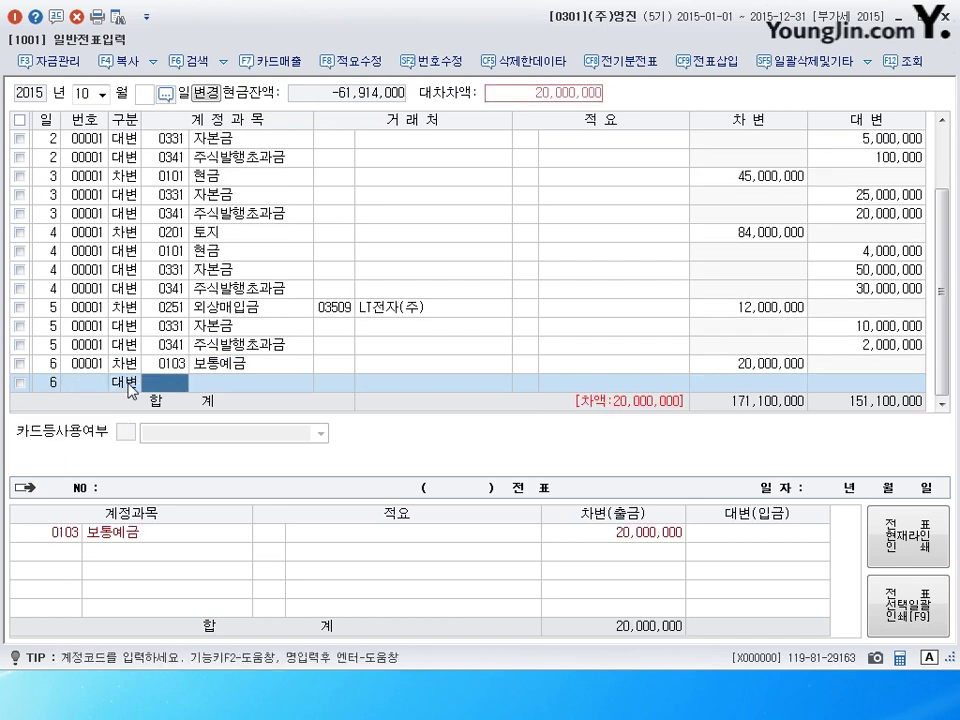
{"action": "type", "text": "331"}
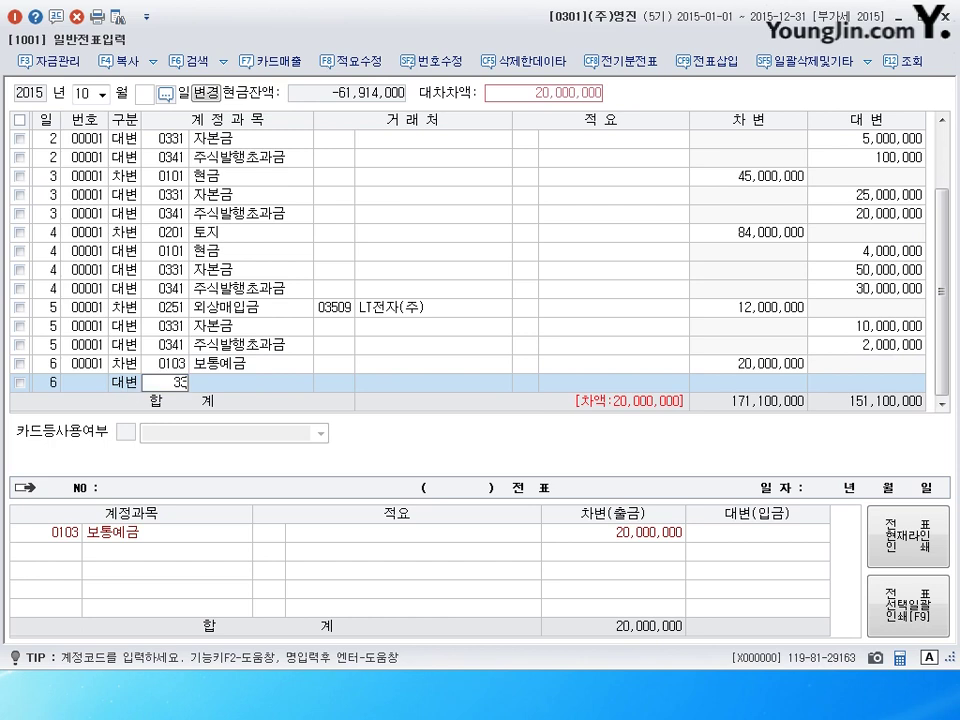
{"action": "key", "text": "Return"}
{"action": "key", "text": "Return"}
{"action": "key", "text": "Return"}
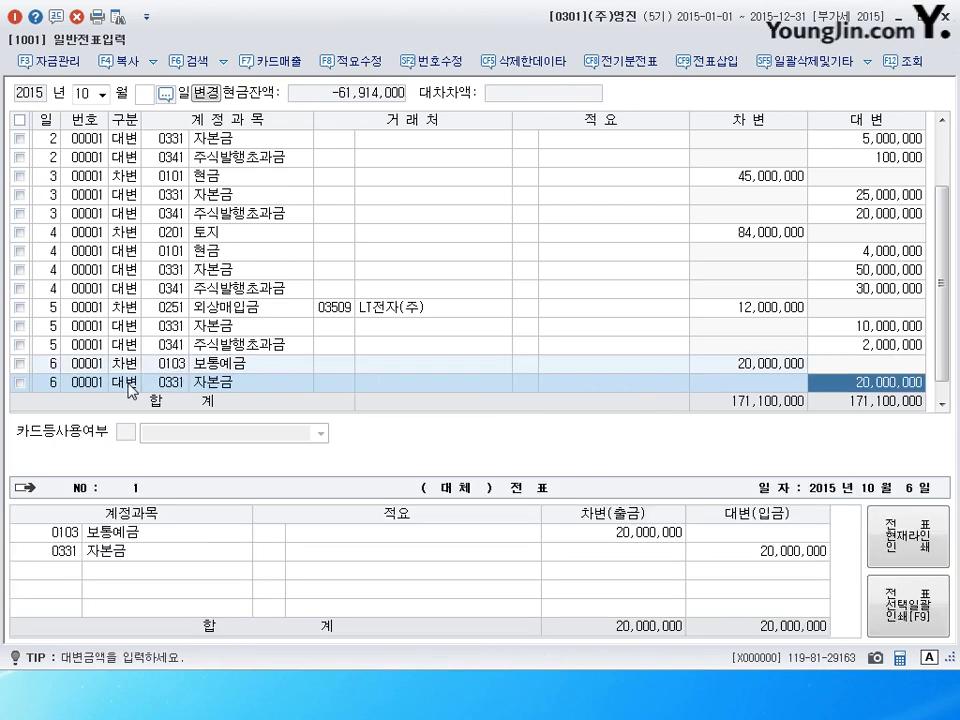
{"action": "type", "text": "25000000"}
{"action": "key", "text": "Return"}
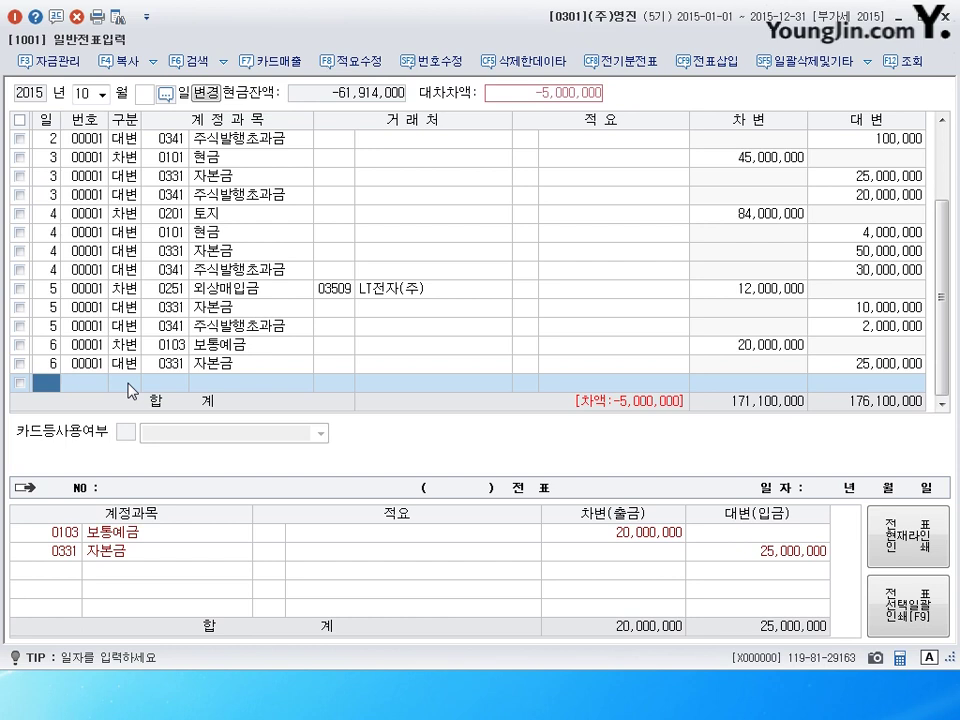
Complete the day 6 voucher with a debit line for account 341 (주식발행초과금), keeping the balancing 5,000,000.
{"action": "type", "text": "3"}
{"action": "key", "text": "Escape"}
{"action": "type", "text": "6"}
{"action": "key", "text": "Return"}
{"action": "type", "text": "3"}
{"action": "key", "text": "Return"}
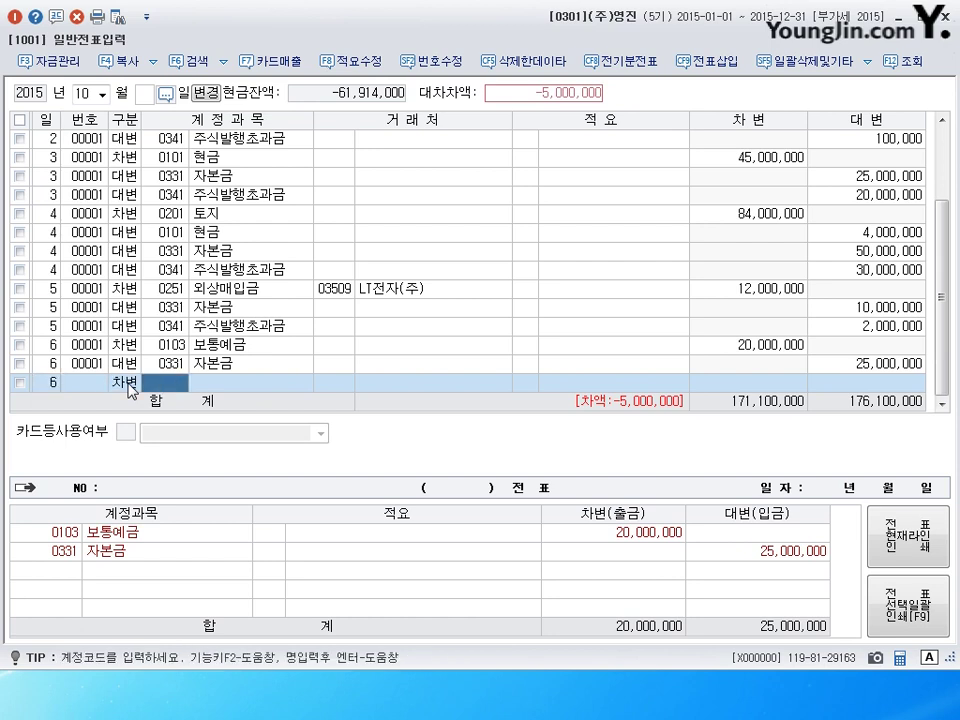
{"action": "type", "text": "341"}
{"action": "key", "text": "Return"}
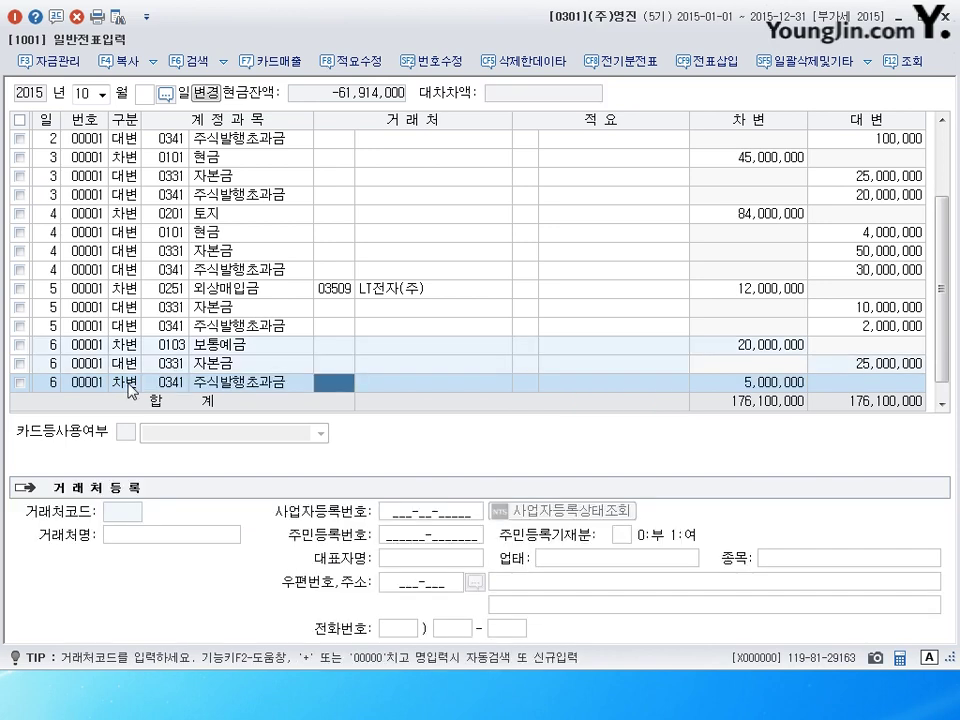
{"action": "key", "text": "Return"}
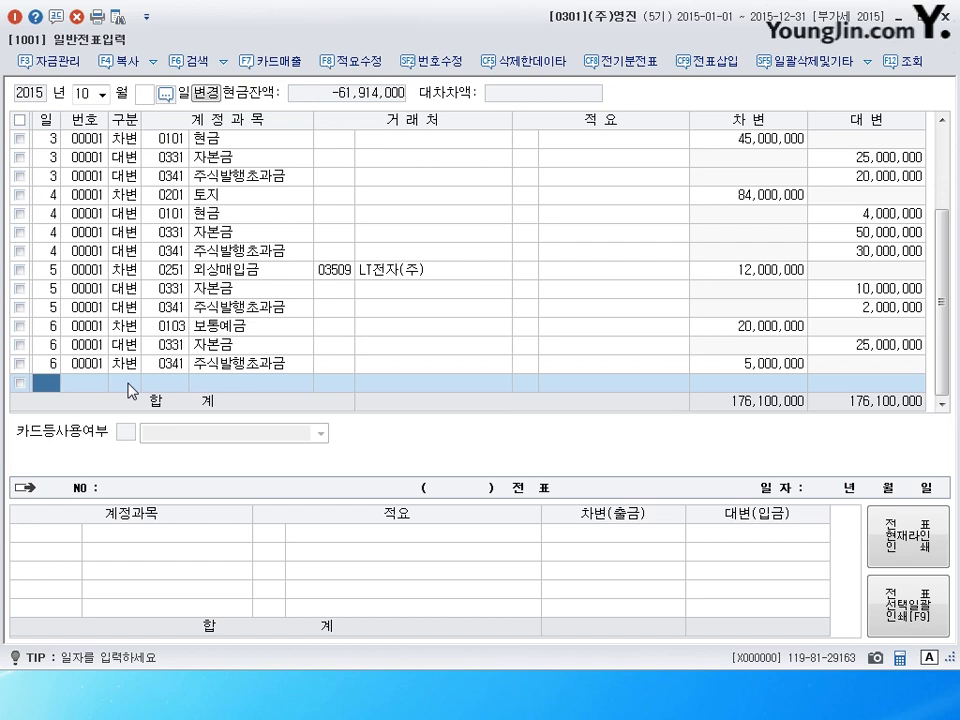
Switch the voucher entry date to 26 February 2015.
{"action": "key", "text": "shift+Tab"}
{"action": "type", "text": "02"}
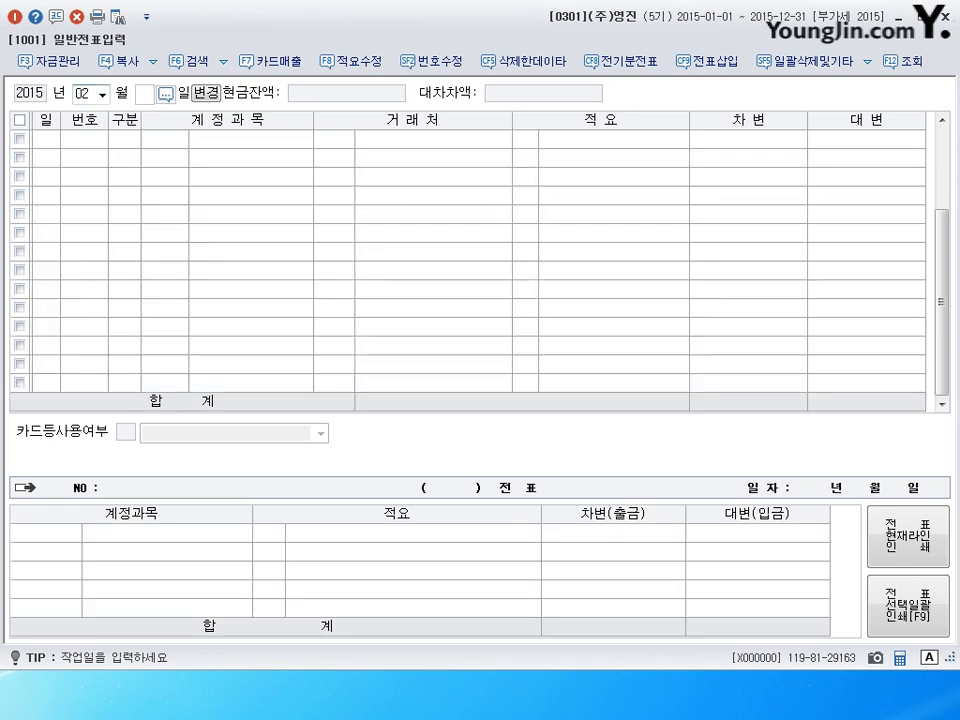
{"action": "type", "text": "26"}
{"action": "key", "text": "Return"}
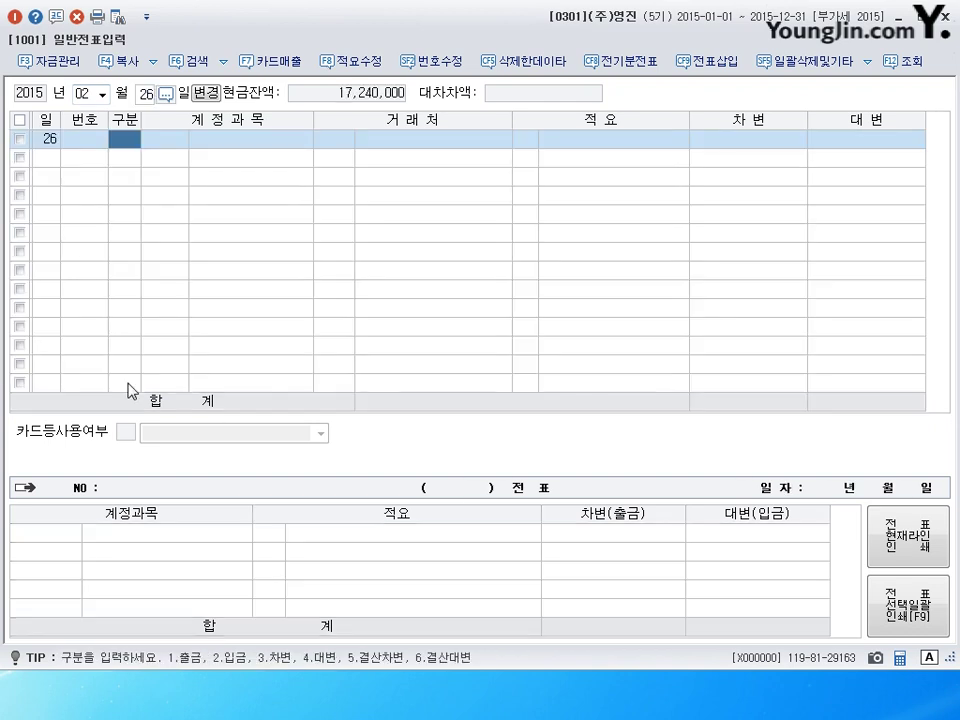
Enter a 26 February debit line for account 375 (이월이익잉여금) with an amount of 22,000,000 and no trading partner.
{"action": "type", "text": "3"}
{"action": "key", "text": "Return"}
{"action": "type", "text": "375"}
{"action": "key", "text": "Return"}
{"action": "key", "text": "Return"}
{"action": "key", "text": "Return"}
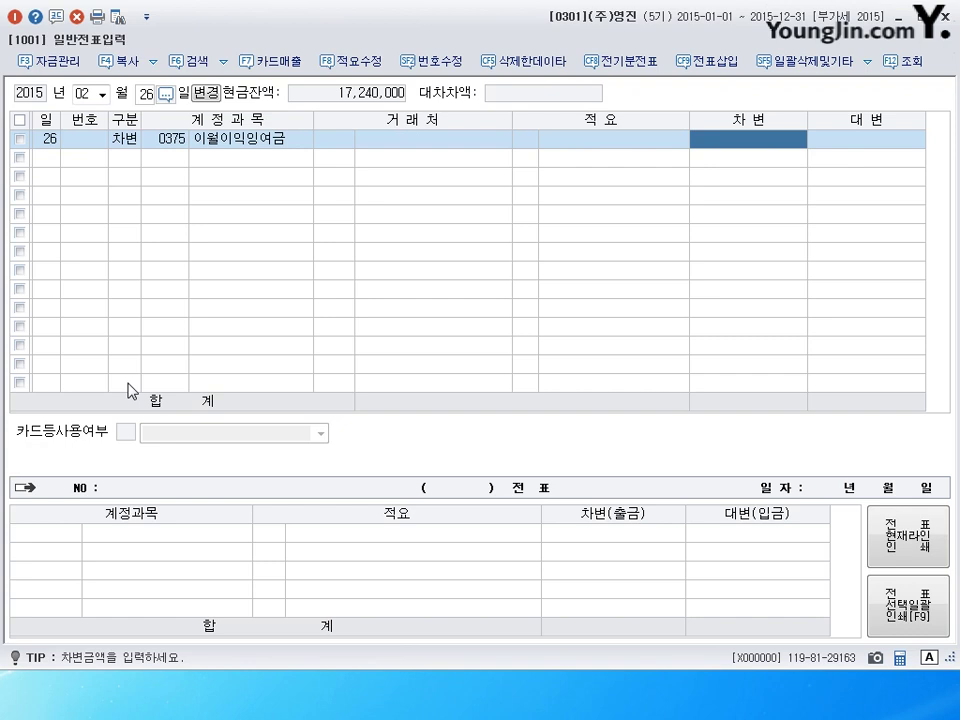
{"action": "type", "text": "22,000,000"}
{"action": "key", "text": "Return"}
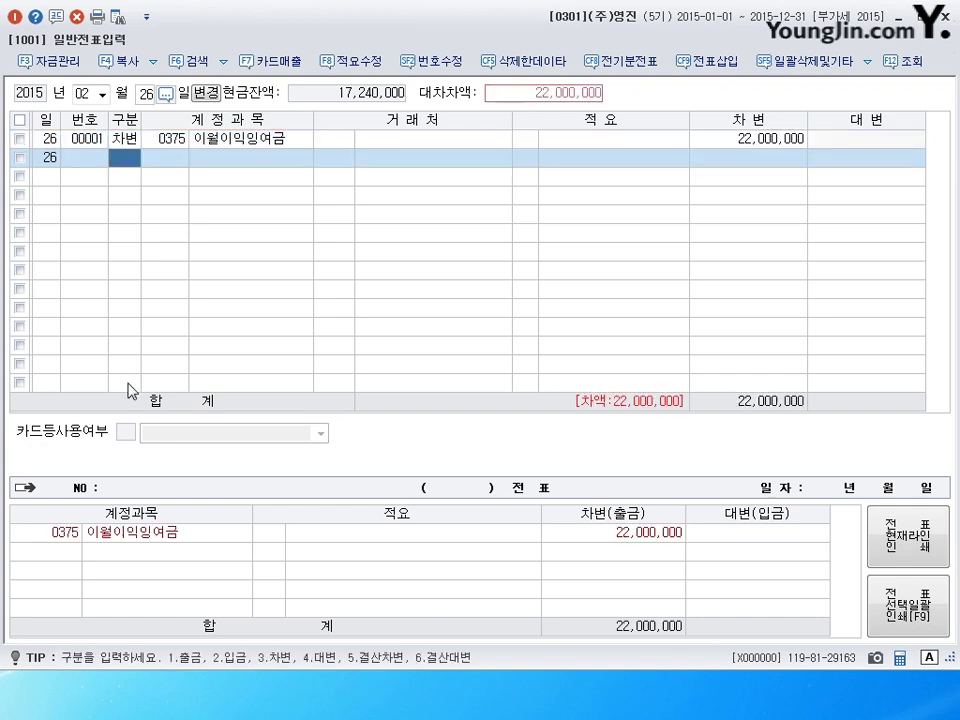
Add a 26 February credit line for account 351 (이익준비금) with an amount of 2,000,000.
{"action": "type", "text": "4"}
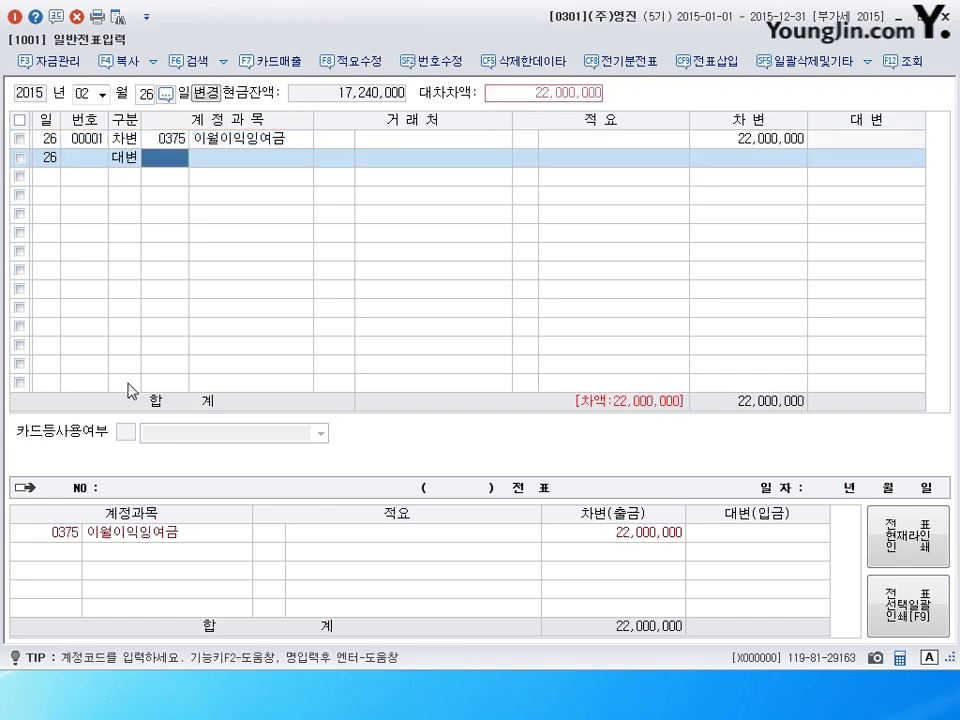
{"action": "type", "text": "35"}
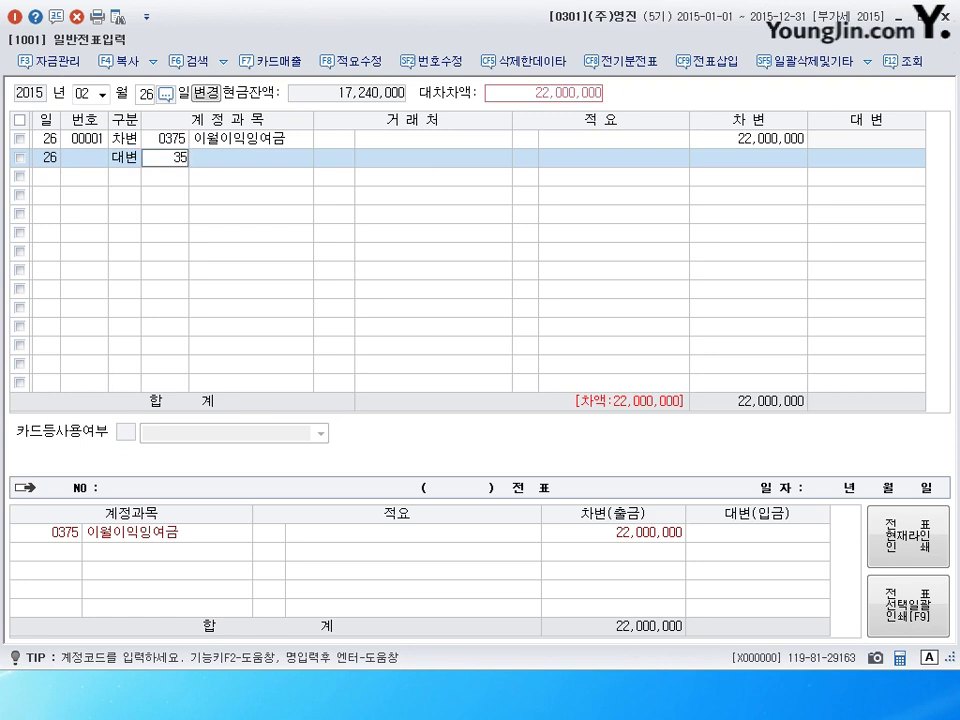
{"action": "type", "text": "1"}
{"action": "key", "text": "Return"}
{"action": "key", "text": "Return"}
{"action": "key", "text": "Return"}
{"action": "key", "text": "Return"}
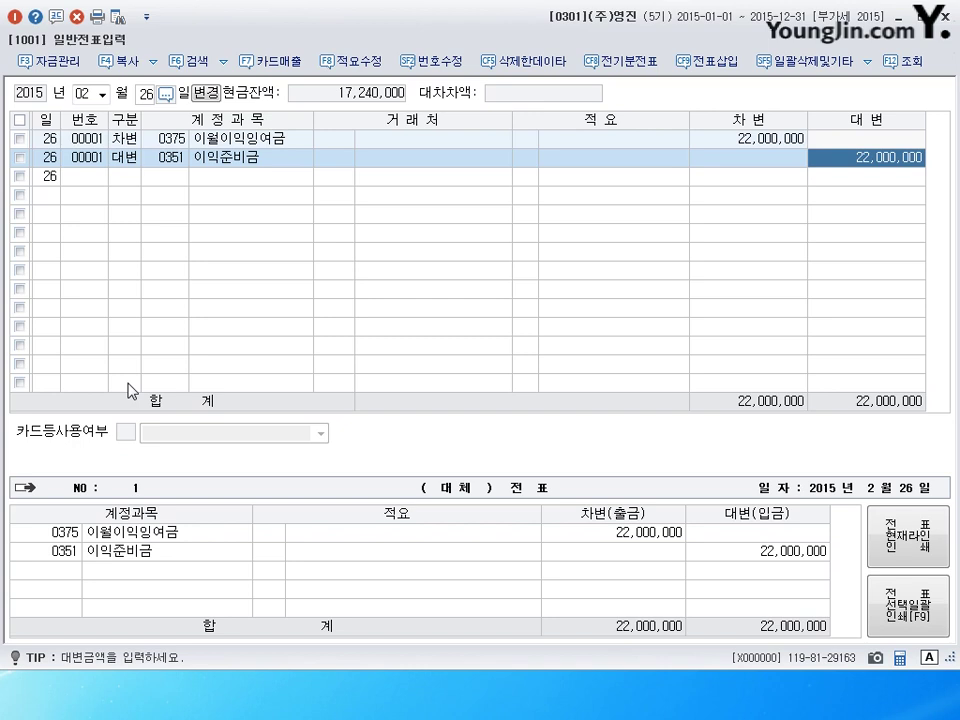
{"action": "key", "text": "BackSpace"}
{"action": "type", "text": "2000000"}
{"action": "key", "text": "Return"}
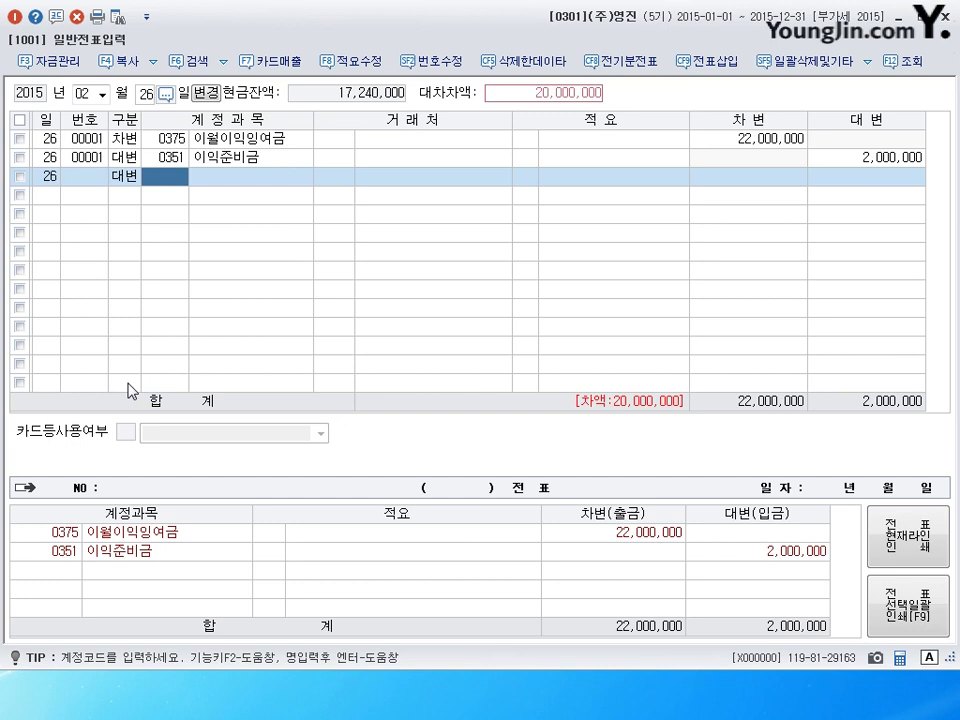
Complete the 26 February voucher with a credit line for account 265 (미지급배당금), keeping the balancing 20,000,000.
{"action": "type", "text": "265"}
{"action": "key", "text": "Return"}
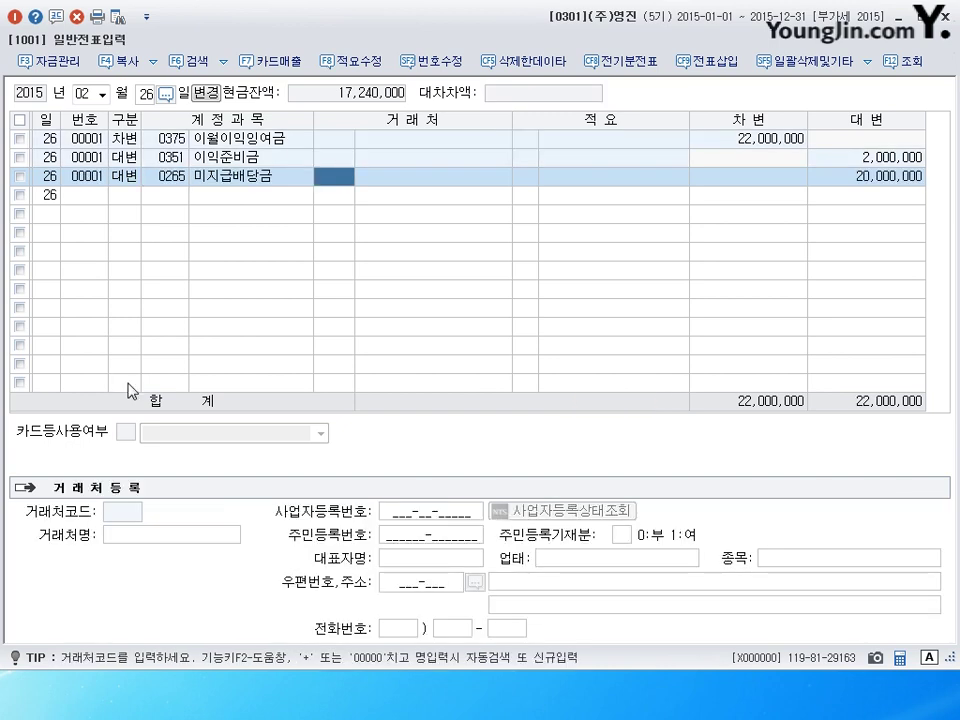
{"action": "key", "text": "shift+Tab"}
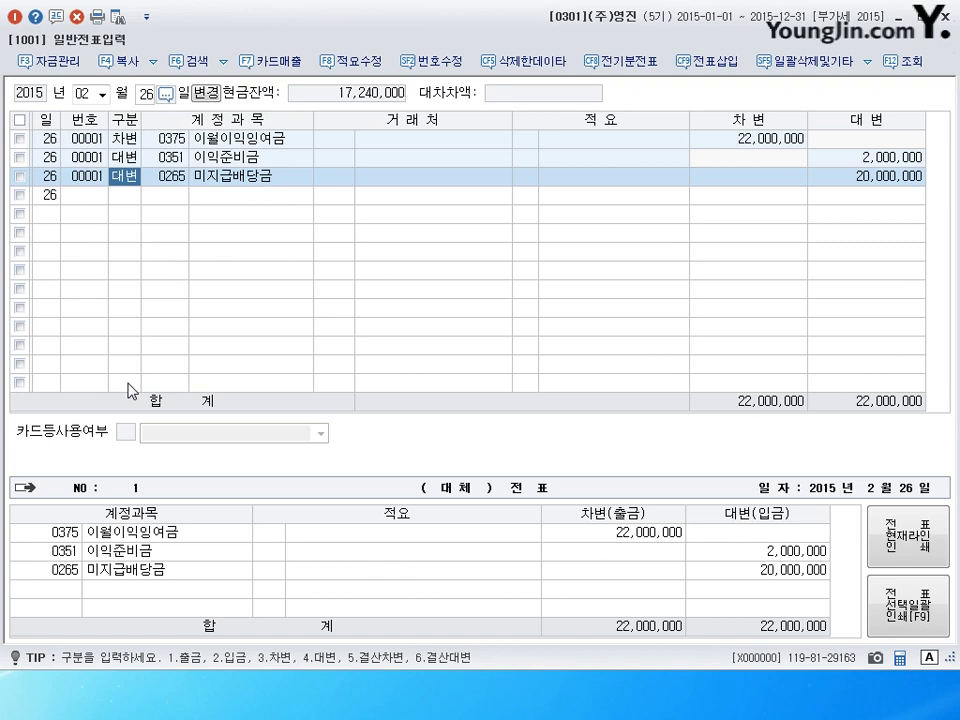
{"action": "key", "text": "Down"}
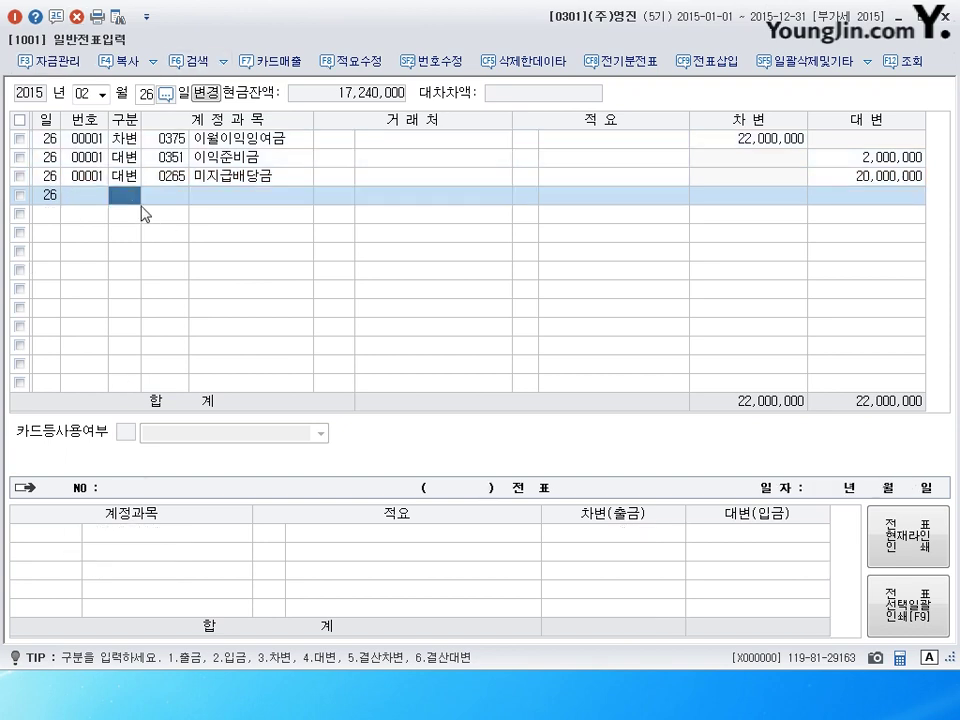
Switch the voucher entry date to 10 March 2015.
{"action": "left_click", "coordinate": [82, 93]}
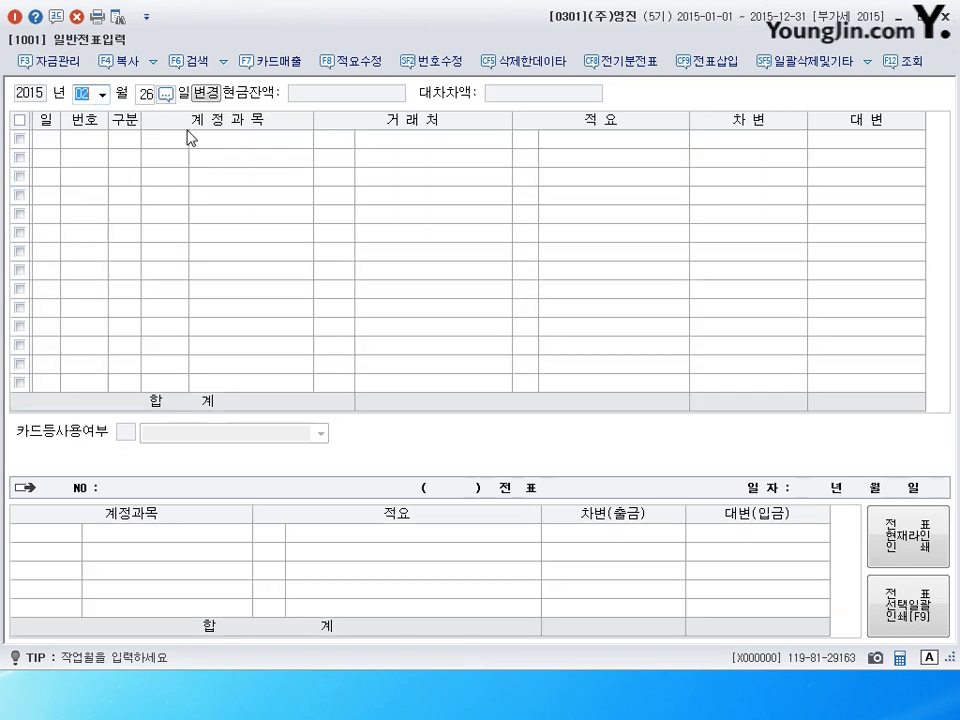
{"action": "type", "text": "3"}
{"action": "key", "text": "Return"}
{"action": "type", "text": "10"}
{"action": "key", "text": "Return"}
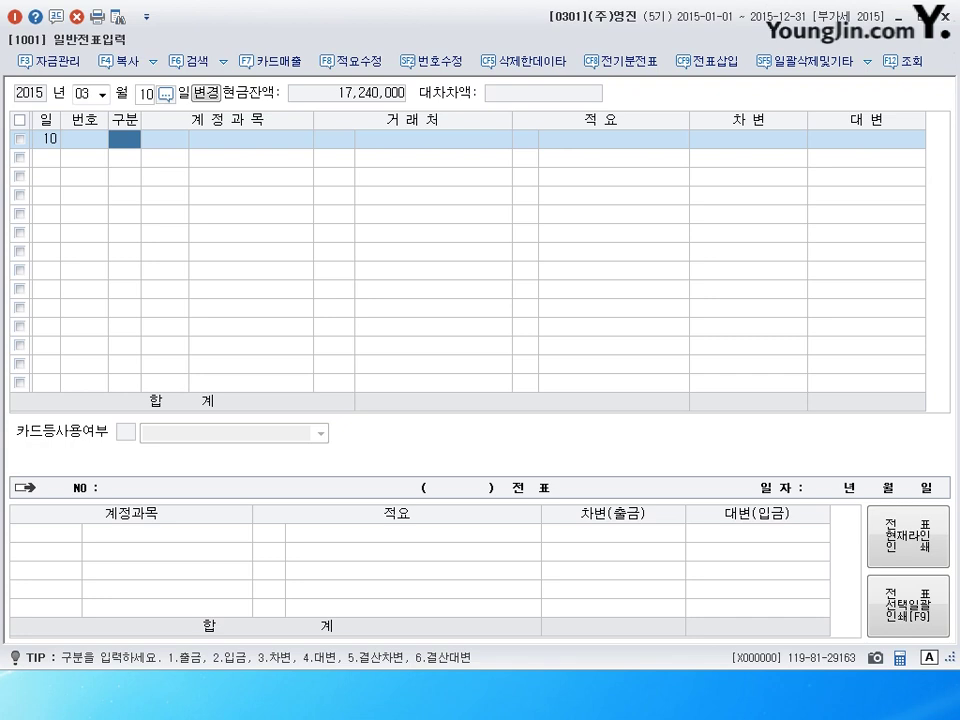
Enter a 10 March debit line for account 265 (미지급배당금) with an amount of 10,000,000 and no trading partner.
{"action": "type", "text": "3"}
{"action": "key", "text": "Return"}
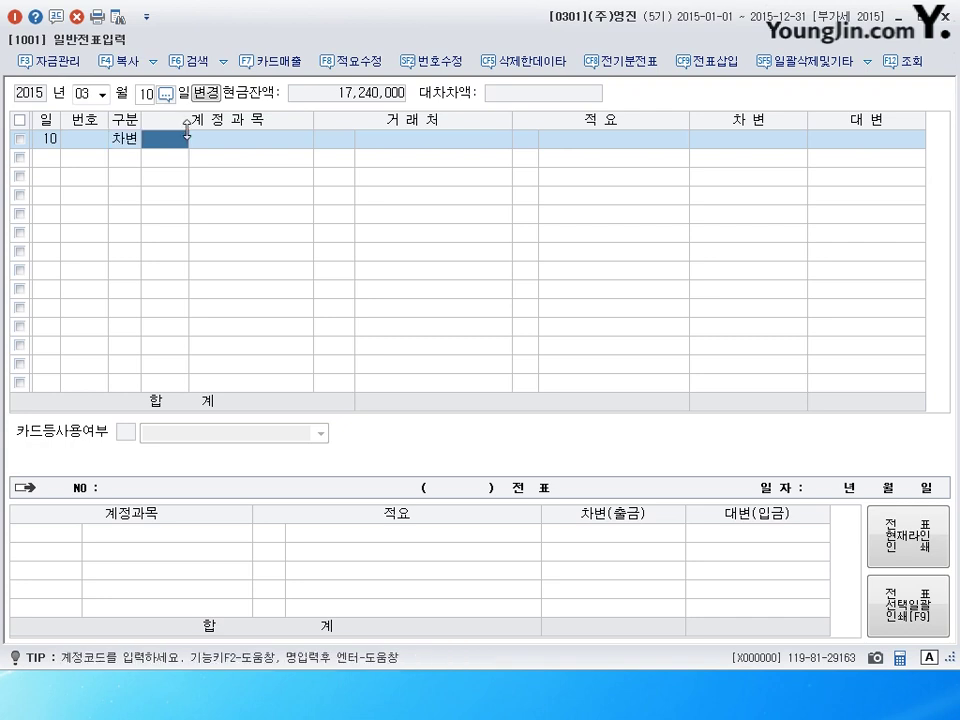
{"action": "type", "text": "0265"}
{"action": "key", "text": "Return"}
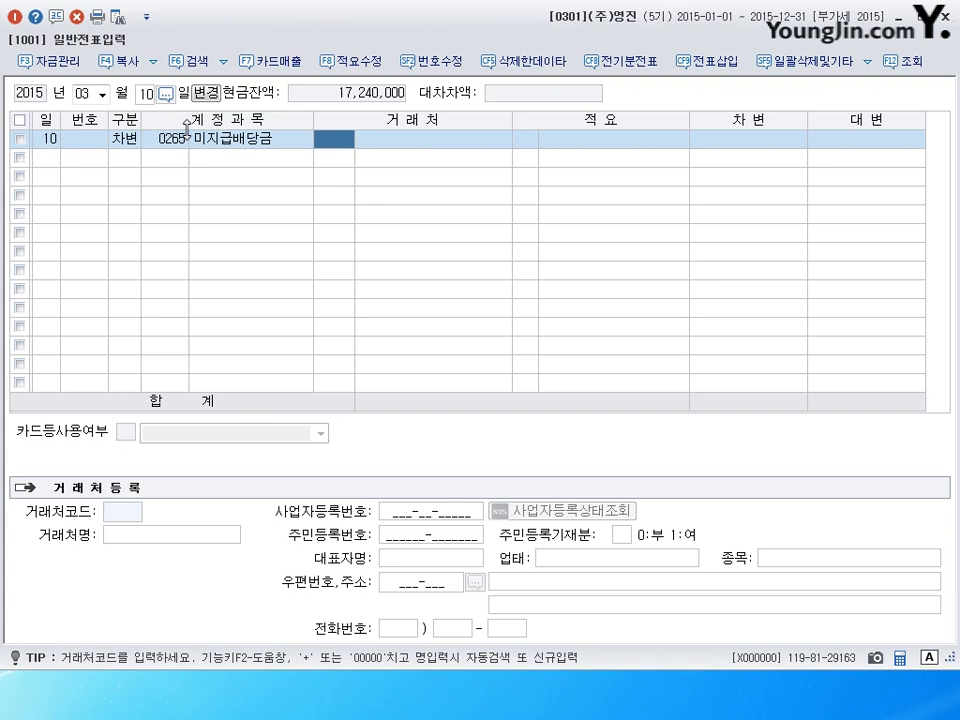
{"action": "key", "text": "Return"}
{"action": "key", "text": "Return"}
{"action": "type", "text": "1"}
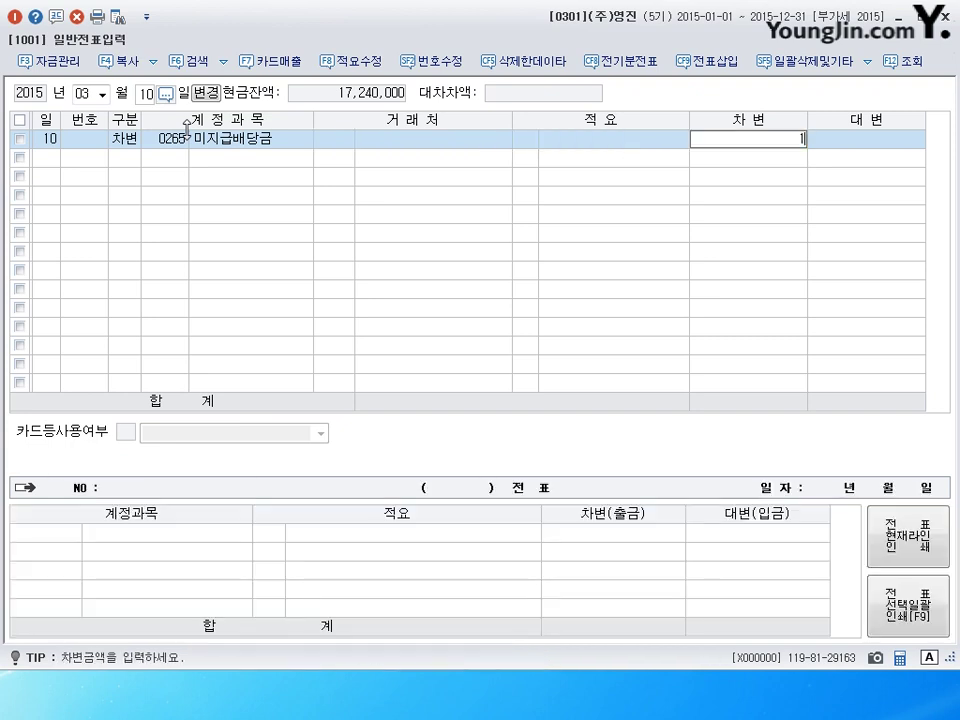
{"action": "type", "text": "0,000,000"}
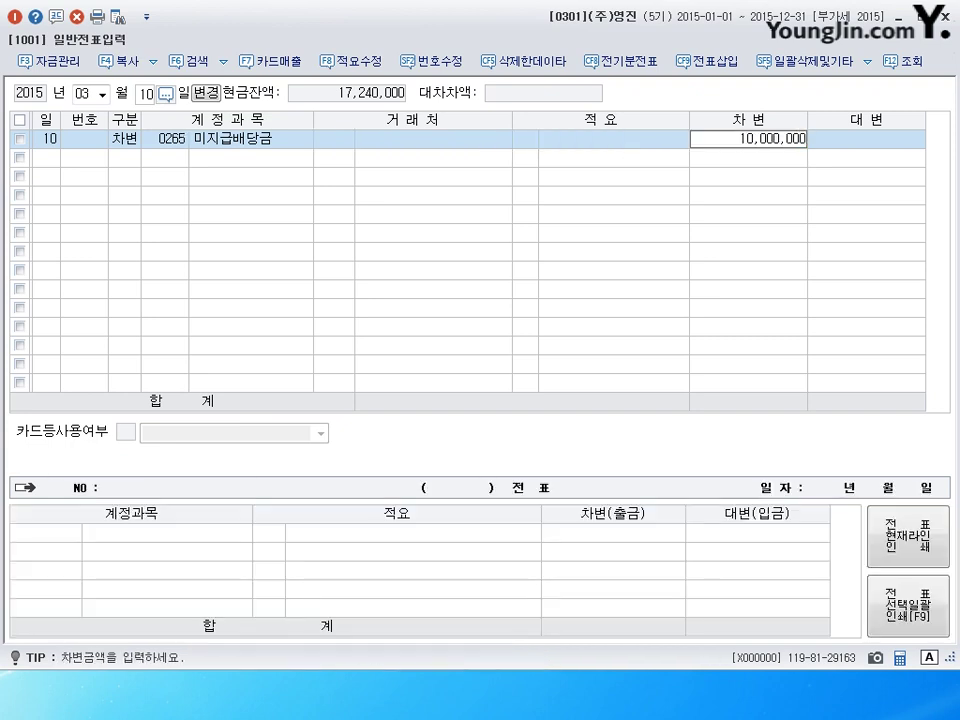
{"action": "key", "text": "Return"}
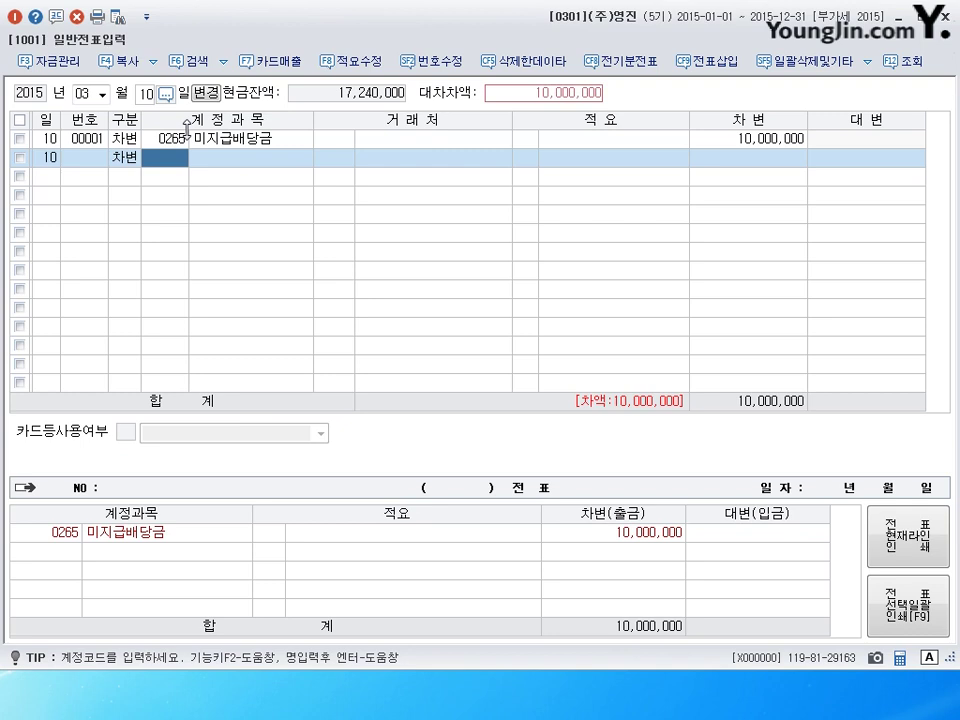
Add a second 10 March debit line for account 387 (미교부주식배당금) with an amount of 20,000,000.
{"action": "type", "text": "387"}
{"action": "key", "text": "Return"}
{"action": "key", "text": "Return"}
{"action": "key", "text": "Return"}
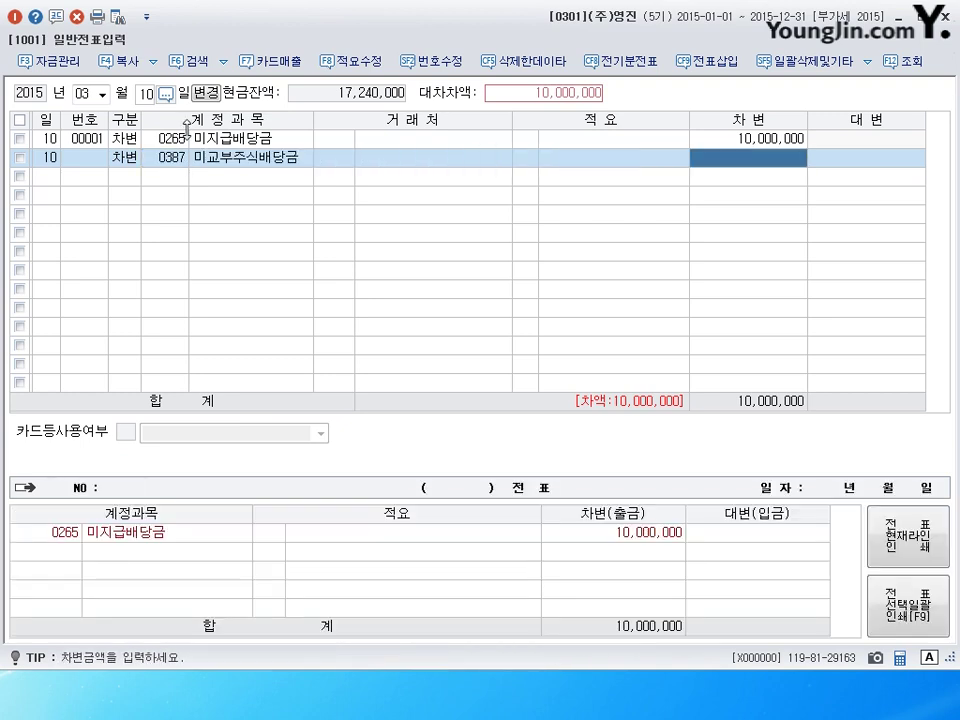
{"action": "type", "text": "20000000"}
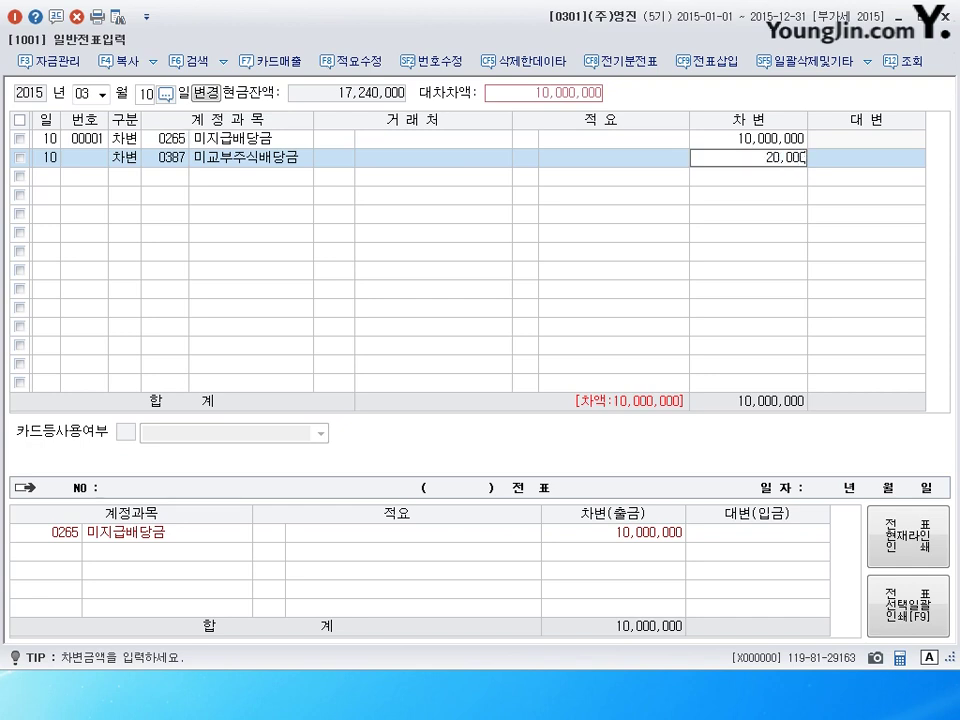
{"action": "key", "text": "Return"}
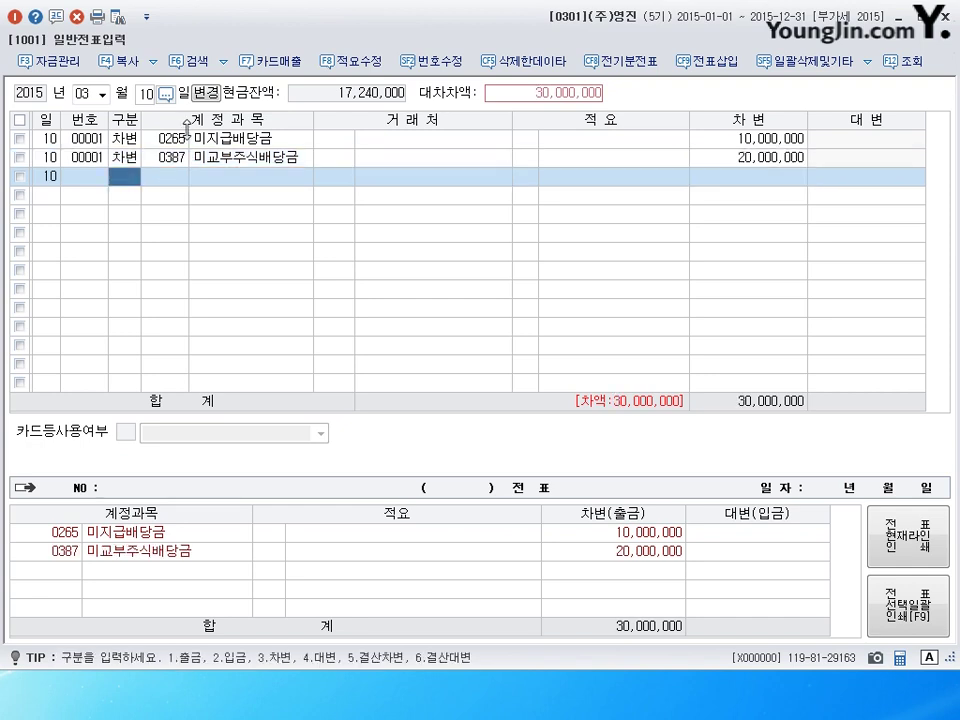
Add a 10 March credit line for account 101 (현금) with an amount of 10,000,000.
{"action": "type", "text": "4"}
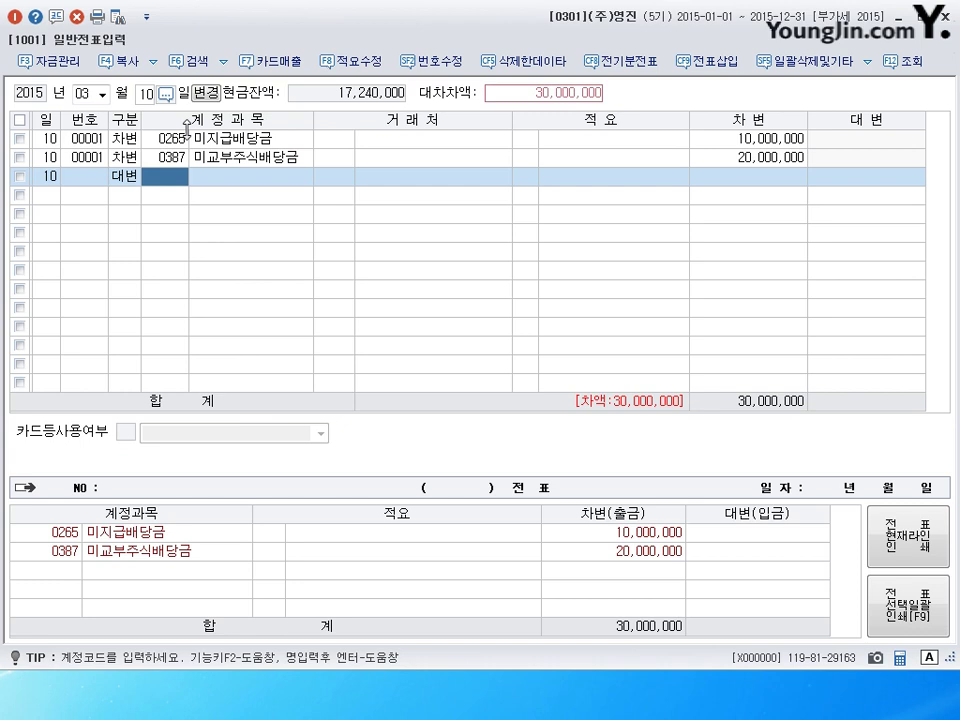
{"action": "type", "text": "101"}
{"action": "key", "text": "Return"}
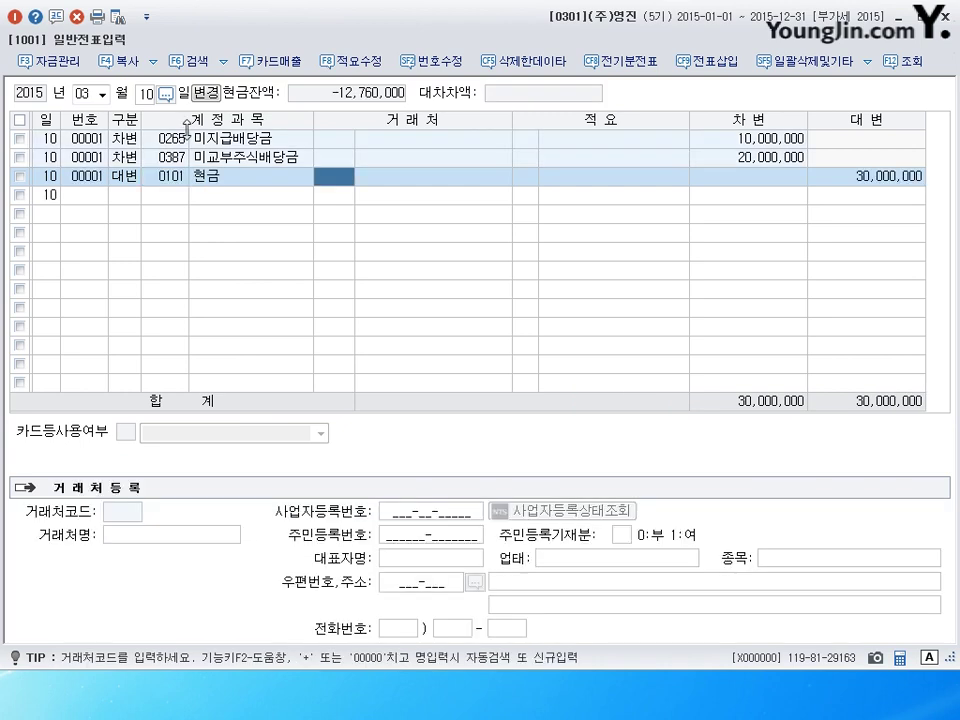
{"action": "key", "text": "Return"}
{"action": "key", "text": "Return"}
{"action": "key", "text": "BackSpace"}
{"action": "type", "text": "10000000"}
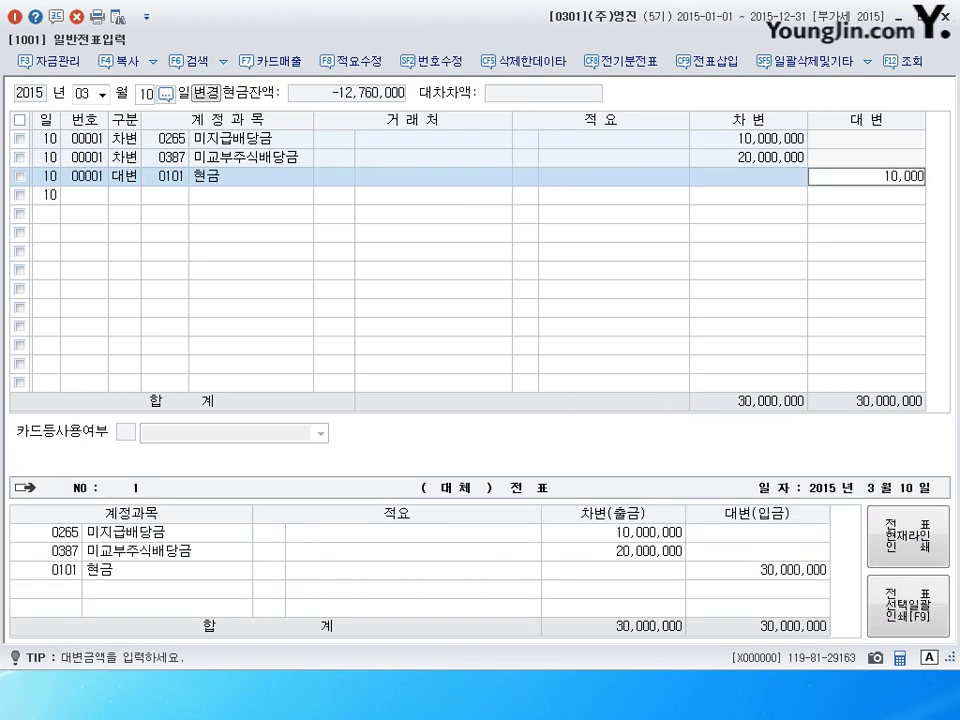
{"action": "key", "text": "Return"}
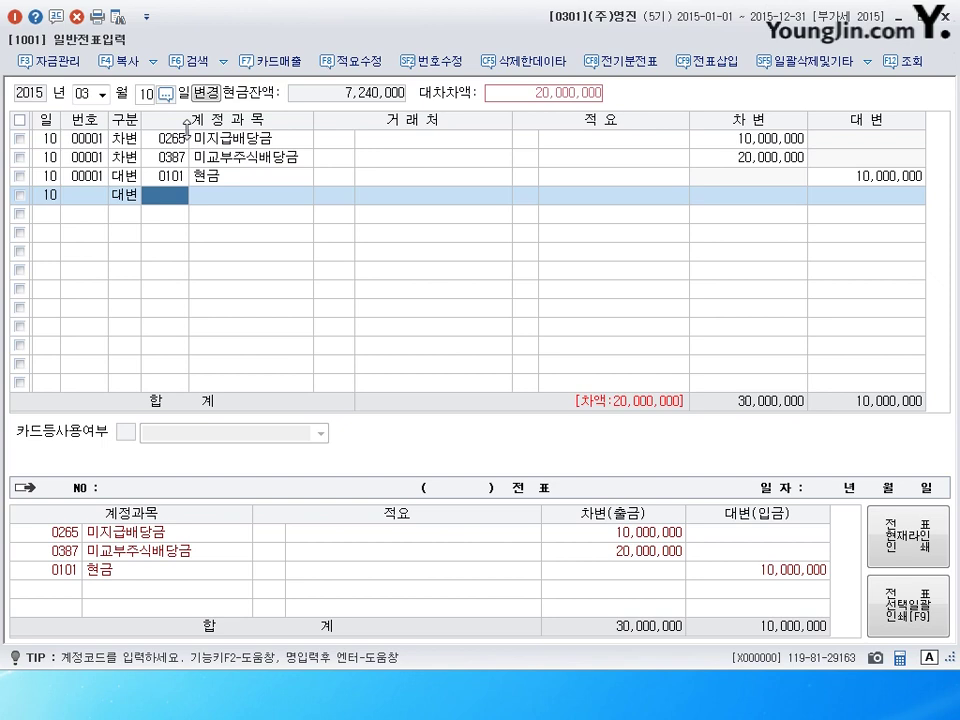
Complete the 10 March voucher with a credit line for account 331 (자본금), keeping the balancing 20,000,000.
{"action": "type", "text": "331"}
{"action": "key", "text": "Return"}
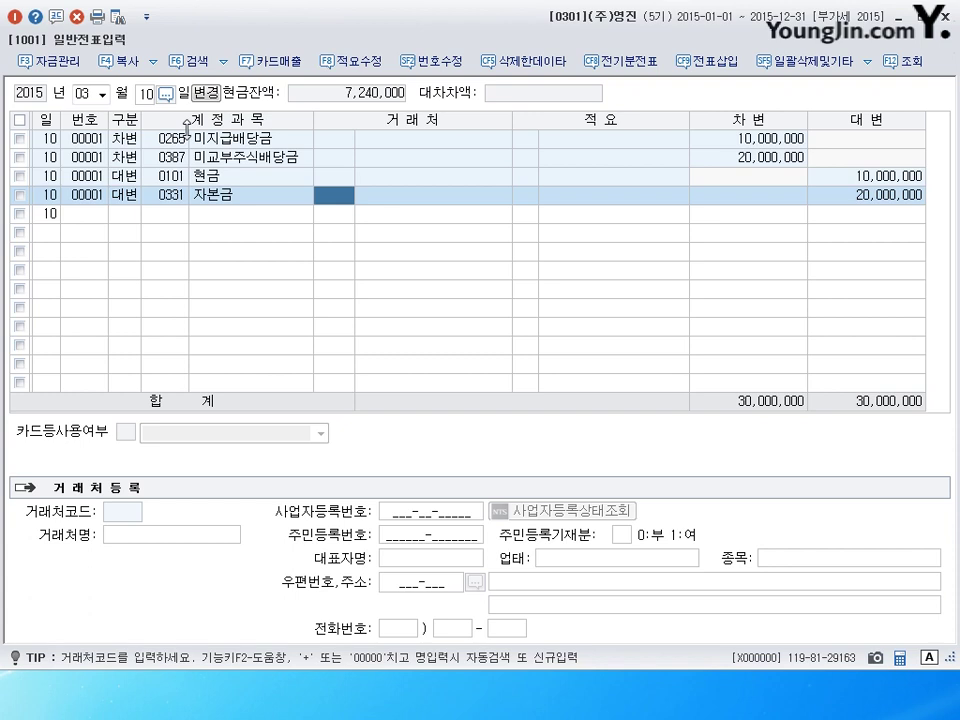
{"action": "key", "text": "Return"}
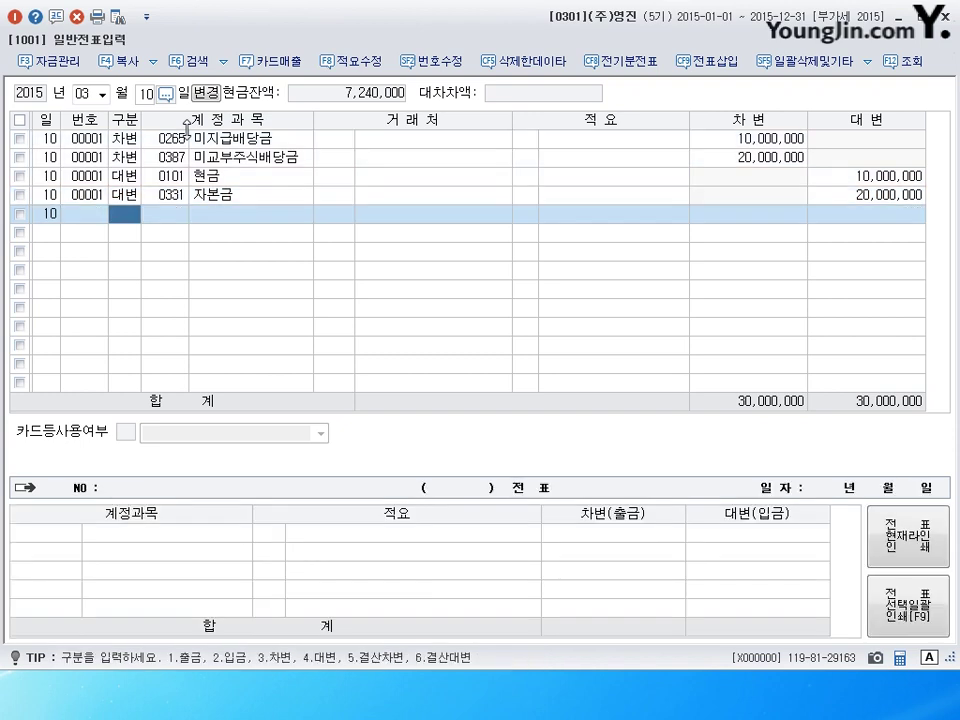
Switch the voucher entry to the whole month of October 2015 and start a day 9 debit line.
{"action": "key", "text": "Escape"}
{"action": "key", "text": "shift+Tab"}
{"action": "type", "text": "10"}
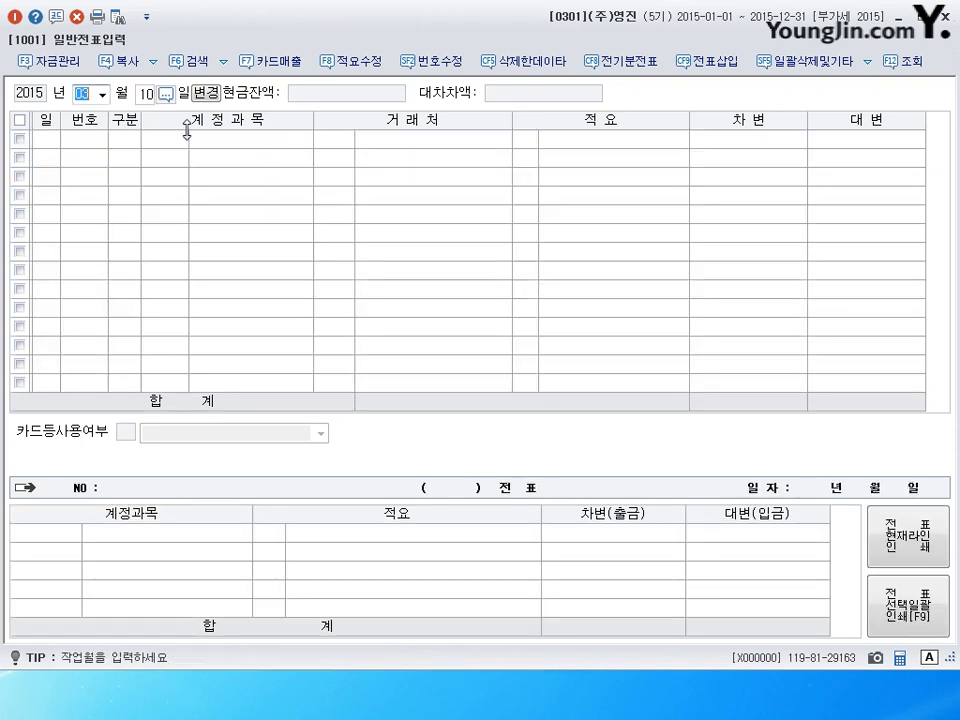
{"action": "key", "text": "Return"}
{"action": "key", "text": "BackSpace"}
{"action": "key", "text": "Return"}
{"action": "type", "text": "9"}
{"action": "key", "text": "Return"}
{"action": "type", "text": "3"}
{"action": "key", "text": "Return"}
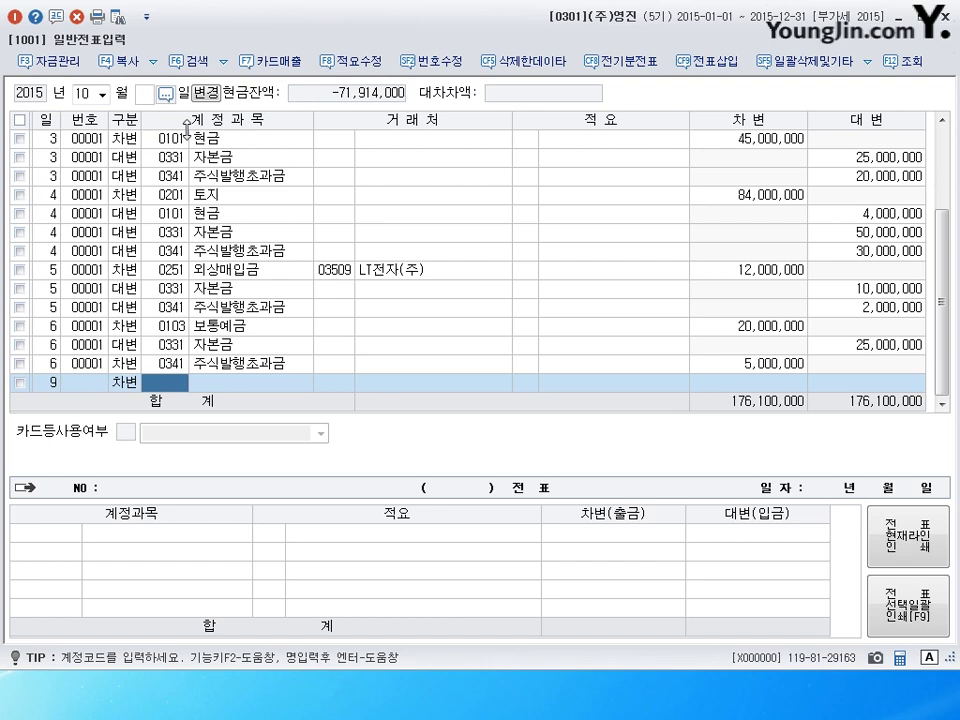
Set the day 9 debit line's account to 383 (자기주식), looking it up in the account codes with 자기.
{"action": "type", "text": "397"}
{"action": "key", "text": "Return"}
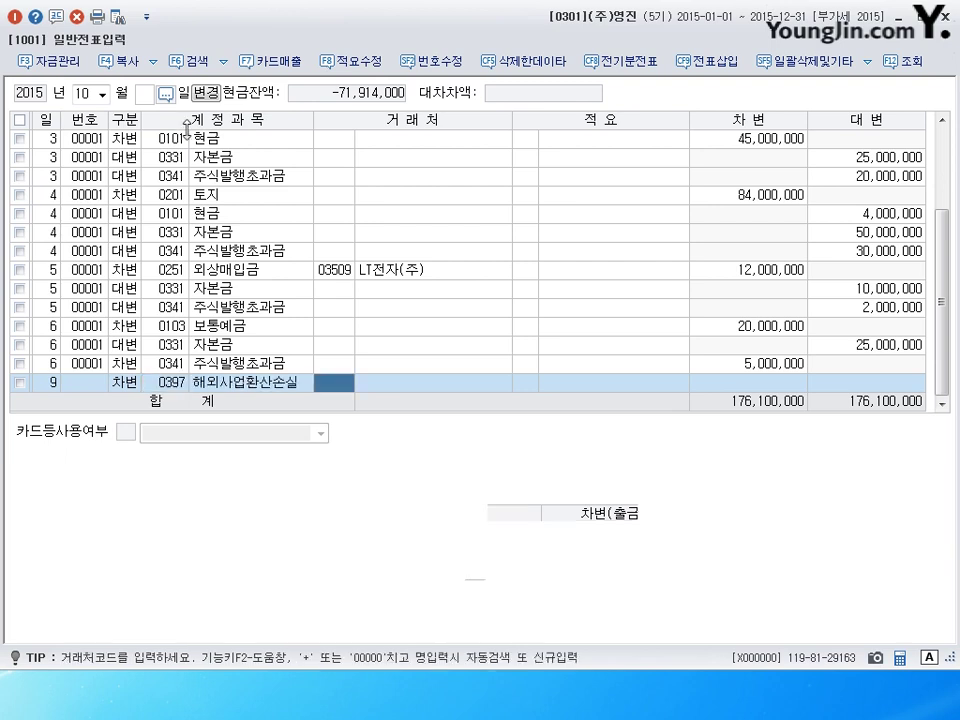
{"action": "key", "text": "Left"}
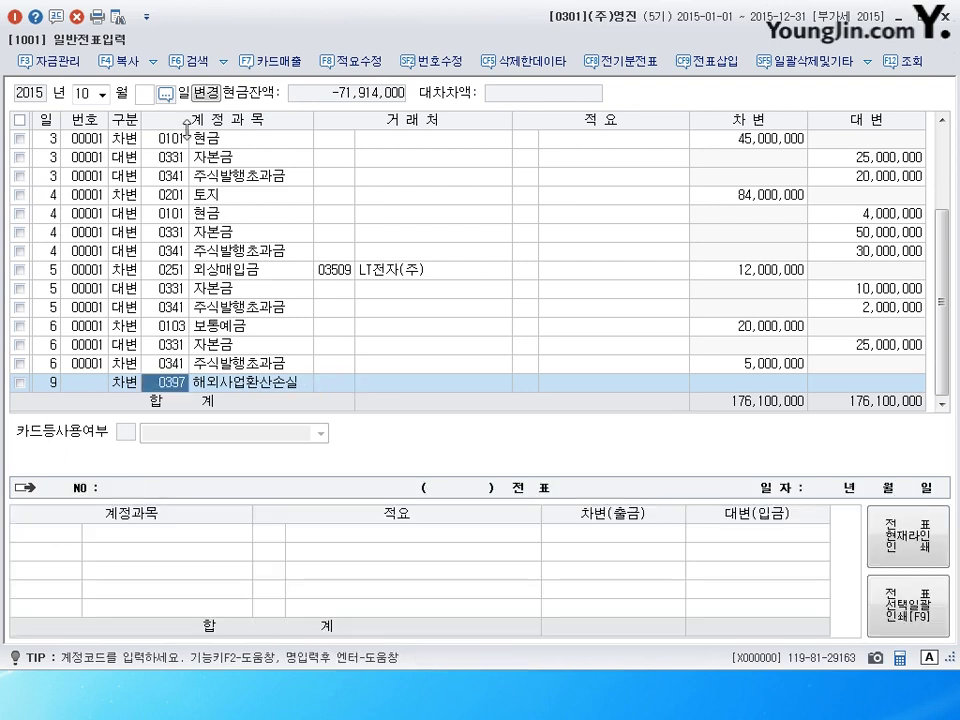
{"action": "type", "text": "wkr"}
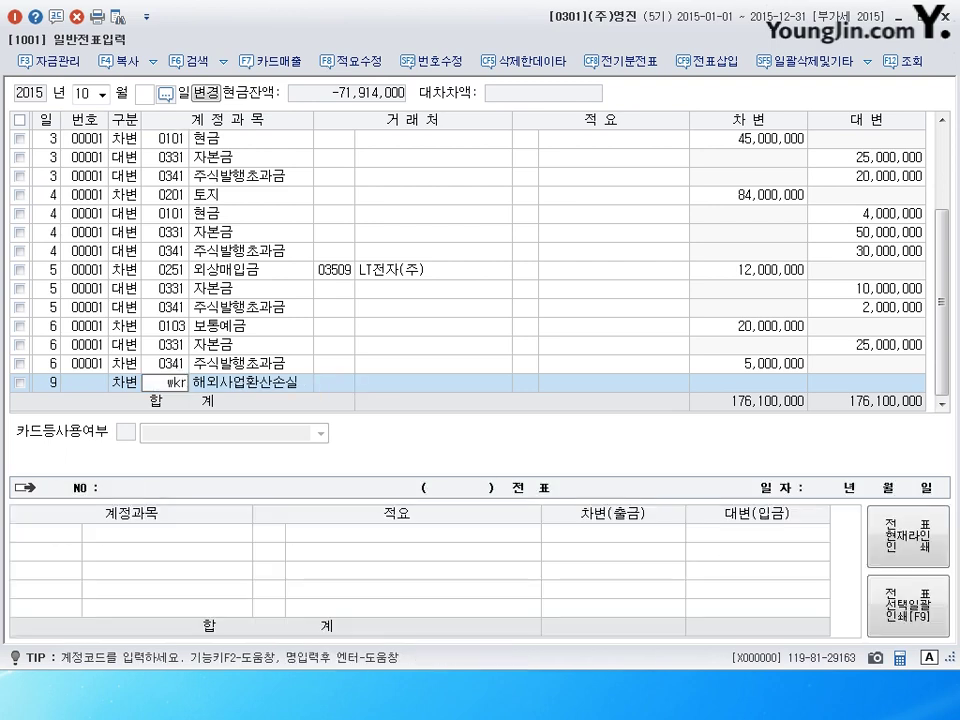
{"action": "key", "text": "Return"}
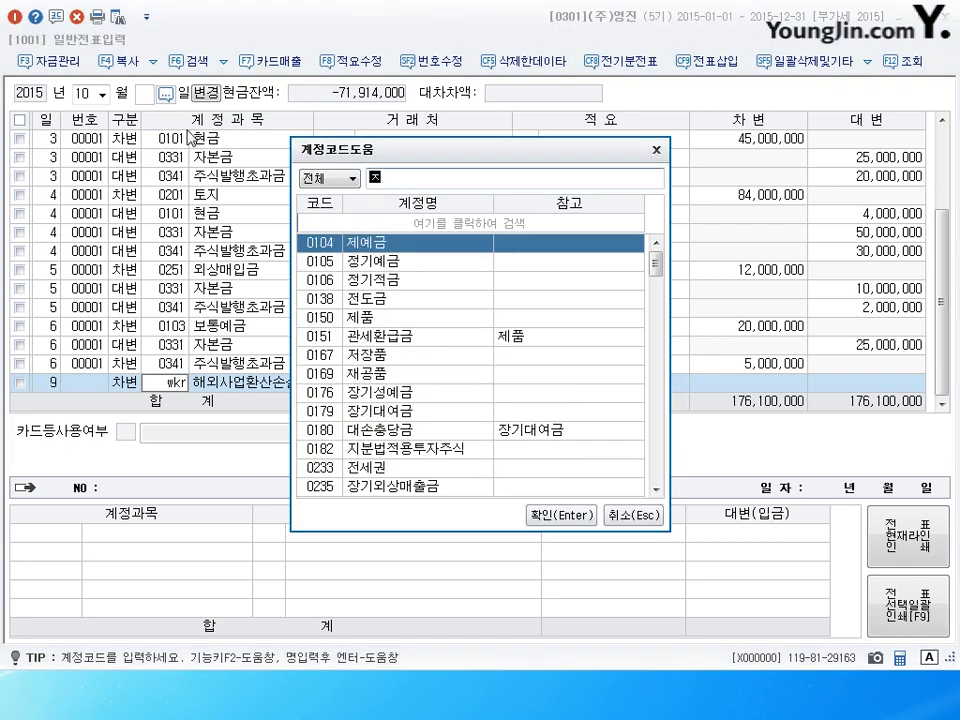
{"action": "type", "text": "l"}
{"action": "key", "text": "Down"}
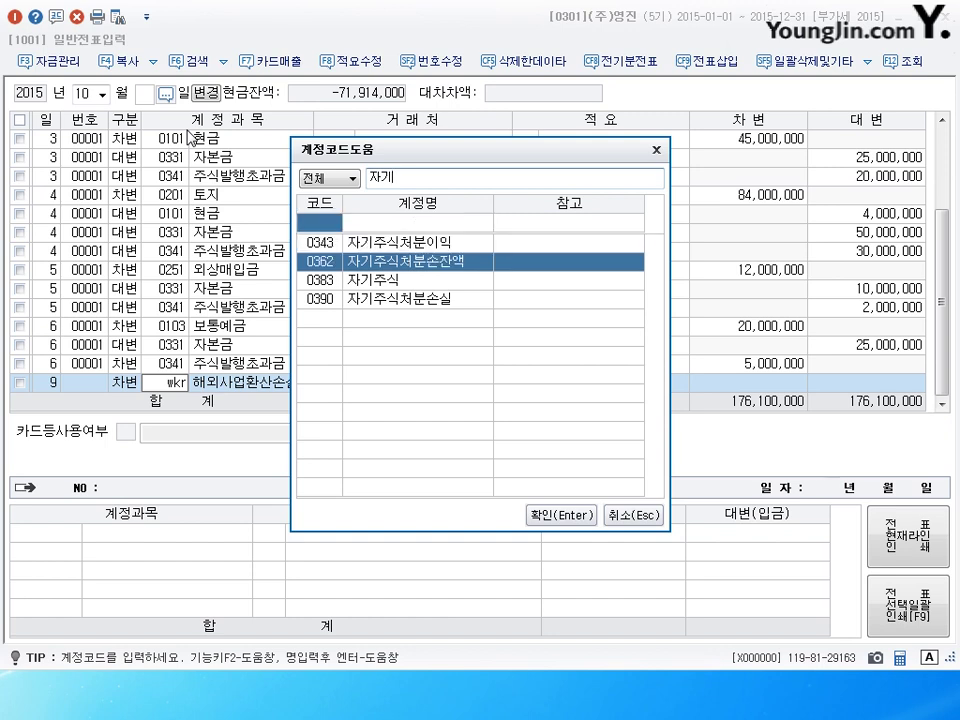
{"action": "key", "text": "Down"}
{"action": "key", "text": "Return"}
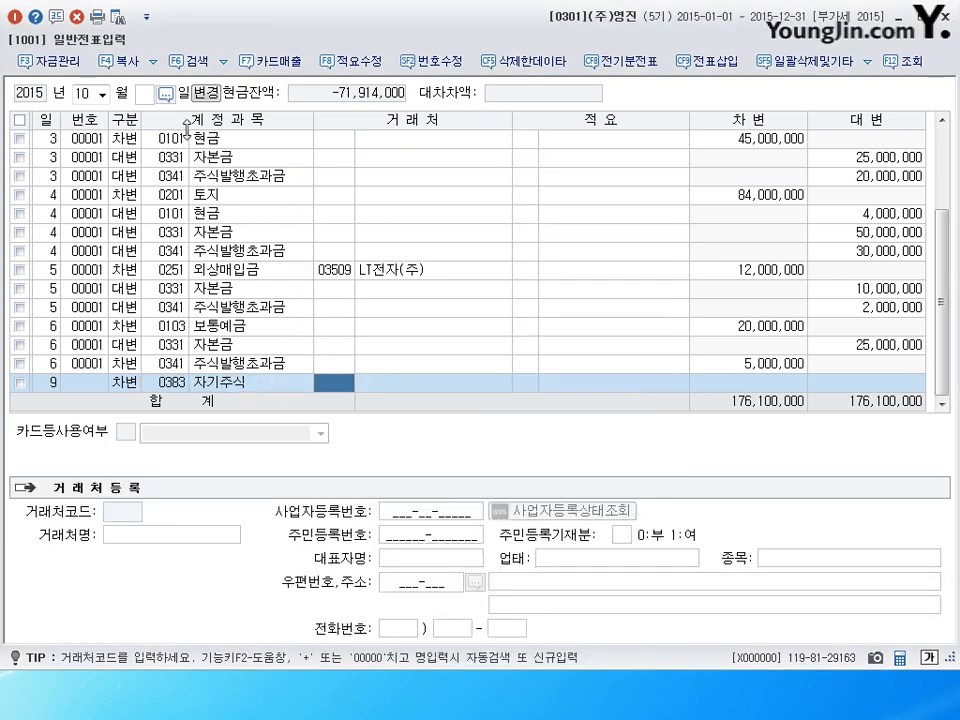
Enter a debit amount of 300,000,000 on the day 9 자기주식 line, leaving the client and description blank.
{"action": "key", "text": "Return"}
{"action": "key", "text": "Return"}
{"action": "key", "text": "Return"}
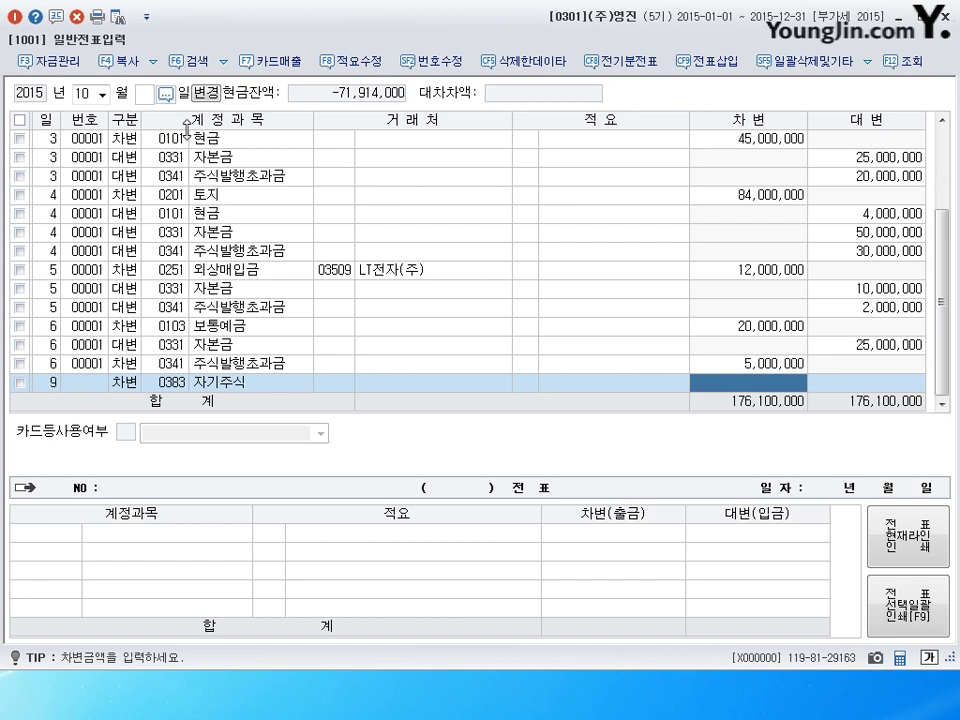
{"action": "type", "text": "300000000"}
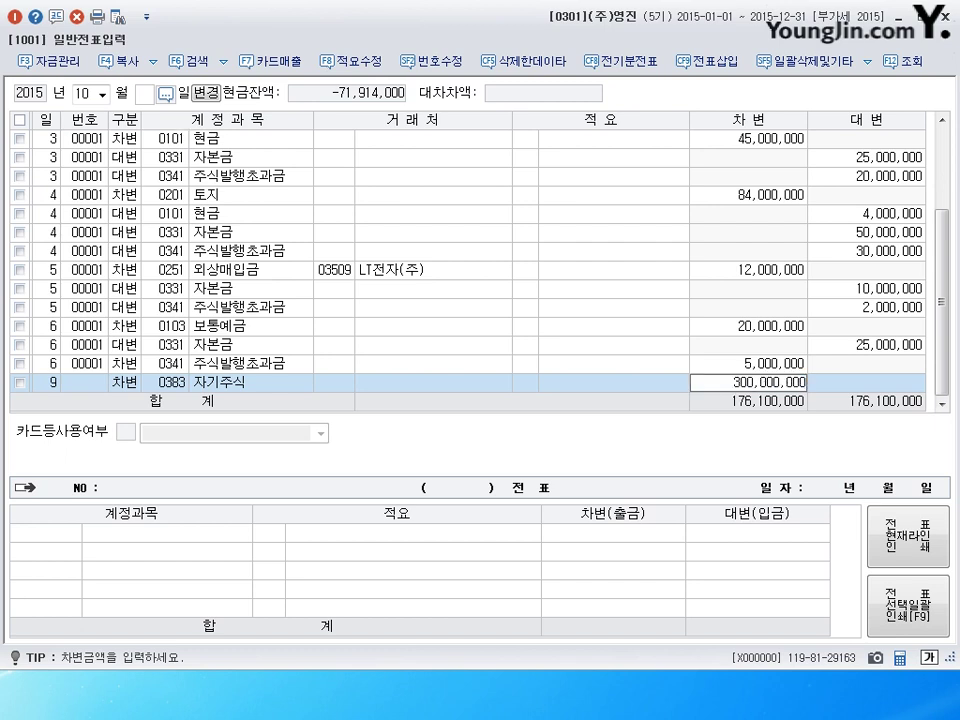
{"action": "key", "text": "Return"}
Complete the day 9 voucher with a credit line for account 102 (당좌예금), keeping the balancing 300,000,000.
{"action": "type", "text": "4"}
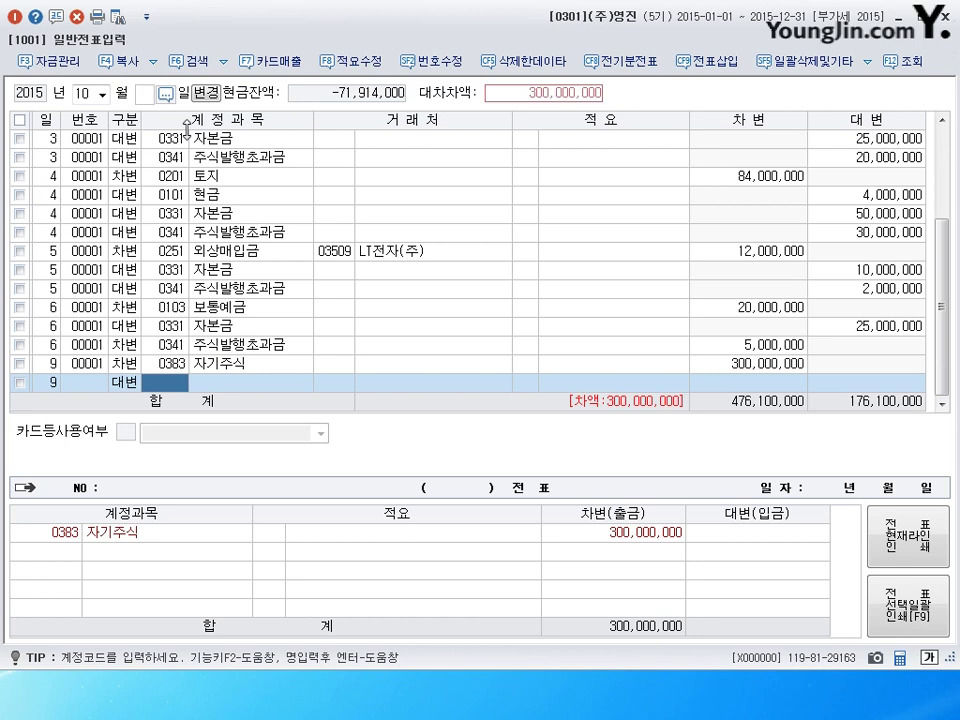
{"action": "type", "text": "102"}
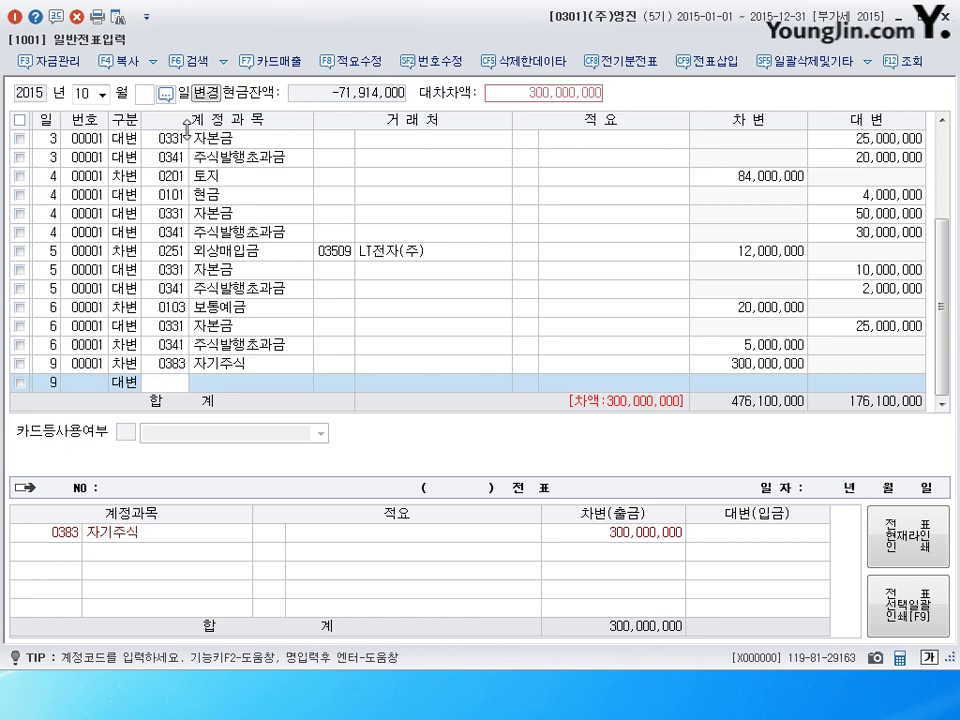
{"action": "key", "text": "Return"}
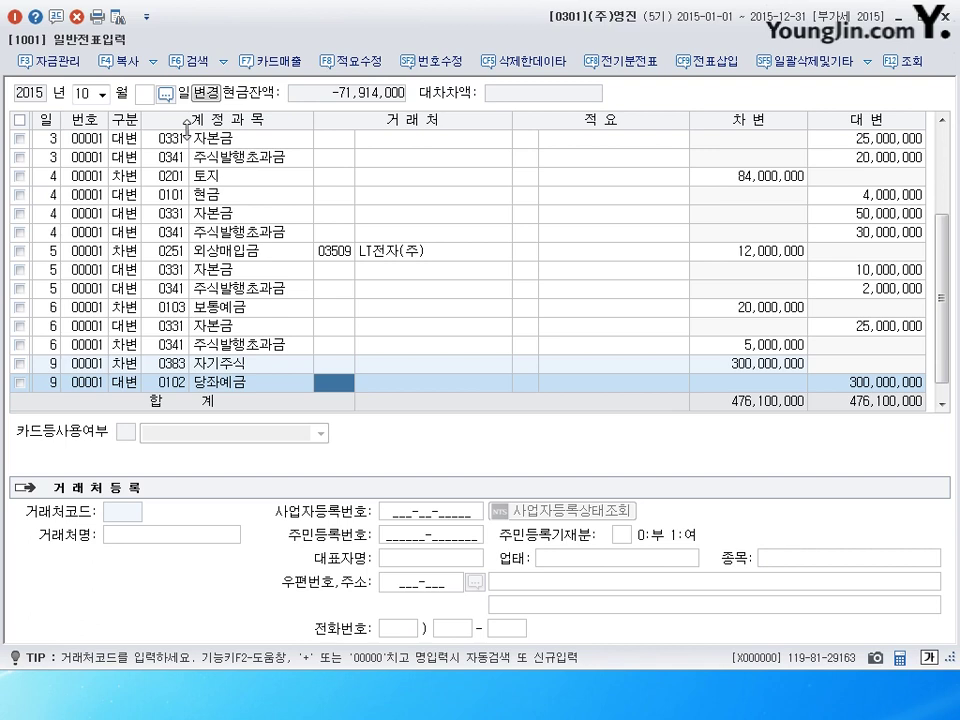
{"action": "key", "text": "Return"}
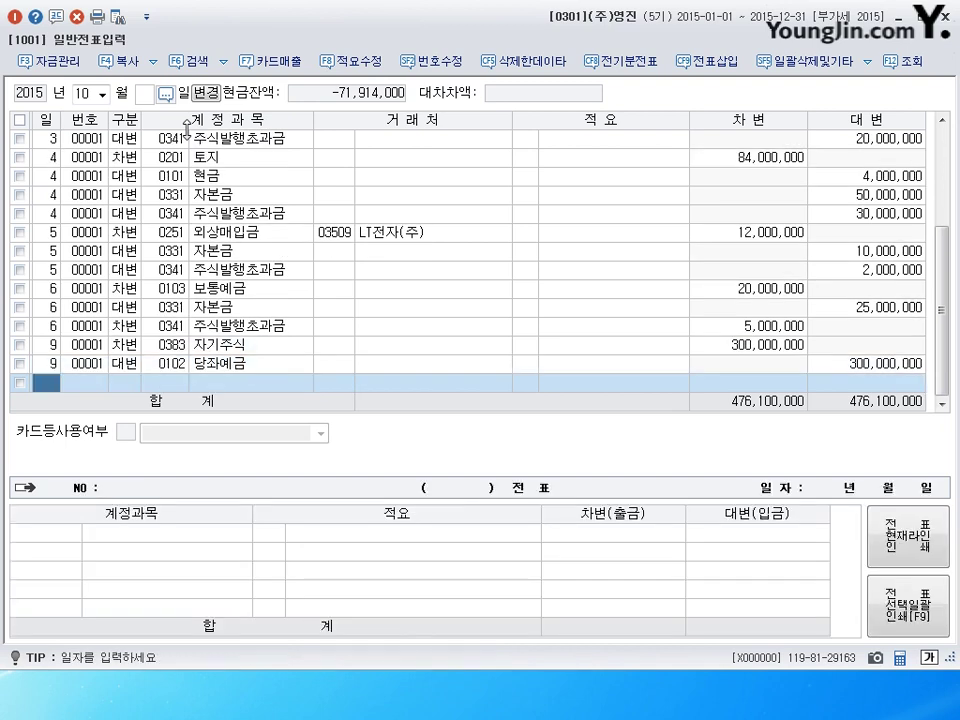
Add a day 10 debit line for account 331 (자본금) with an amount of 50,000,000 and no client or description.
{"action": "type", "text": "10"}
{"action": "key", "text": "Return"}
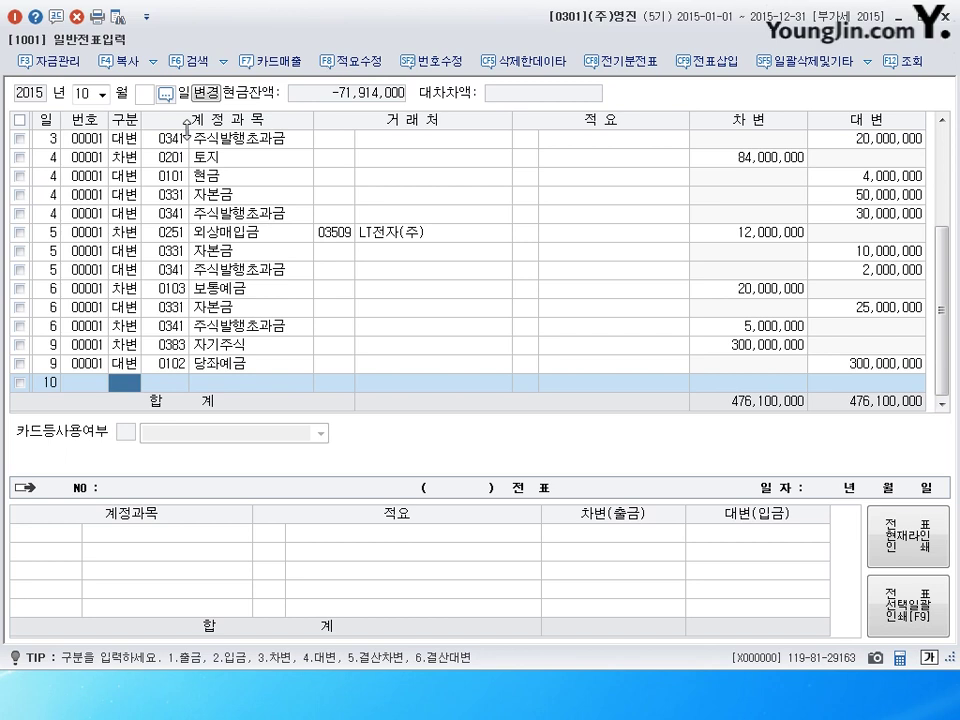
{"action": "type", "text": "3"}
{"action": "key", "text": "Return"}
{"action": "type", "text": "331"}
{"action": "key", "text": "Return"}
{"action": "key", "text": "Return"}
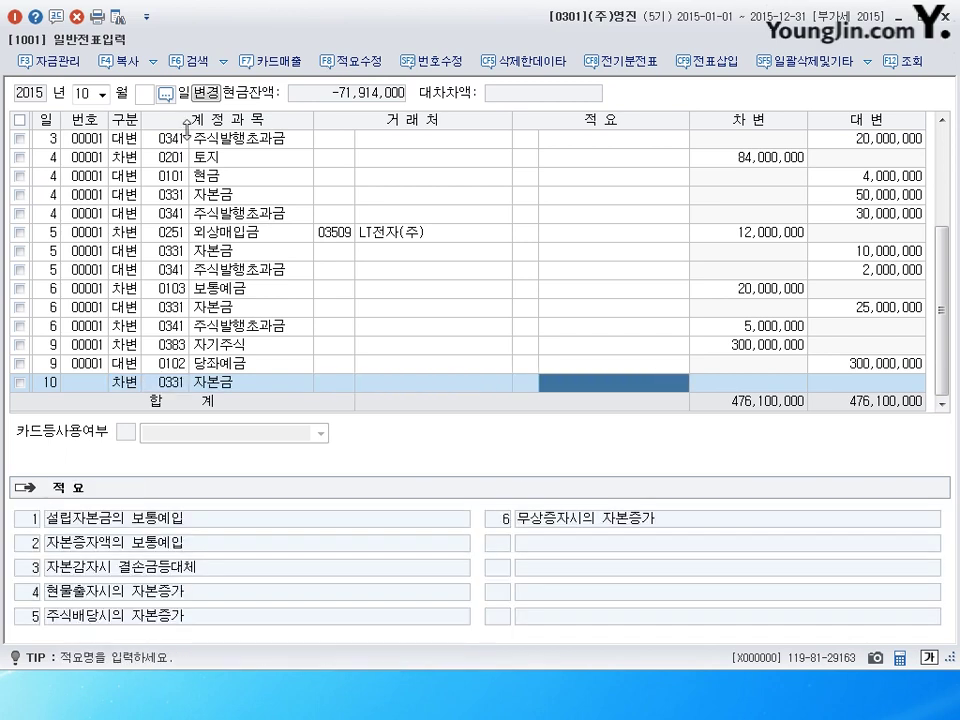
{"action": "key", "text": "Return"}
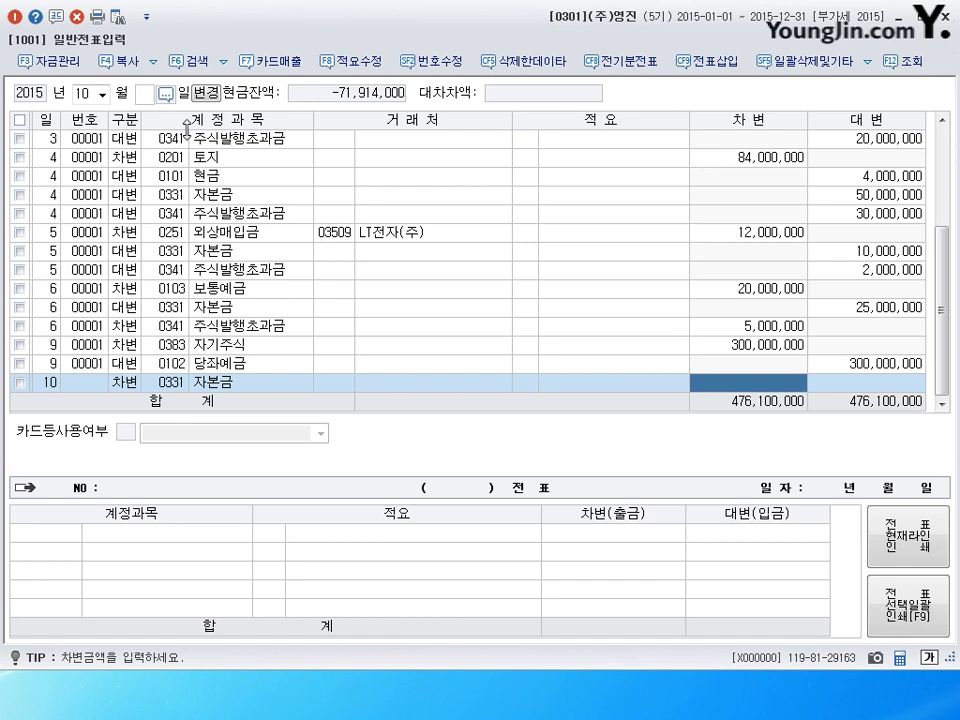
{"action": "type", "text": "50000000"}
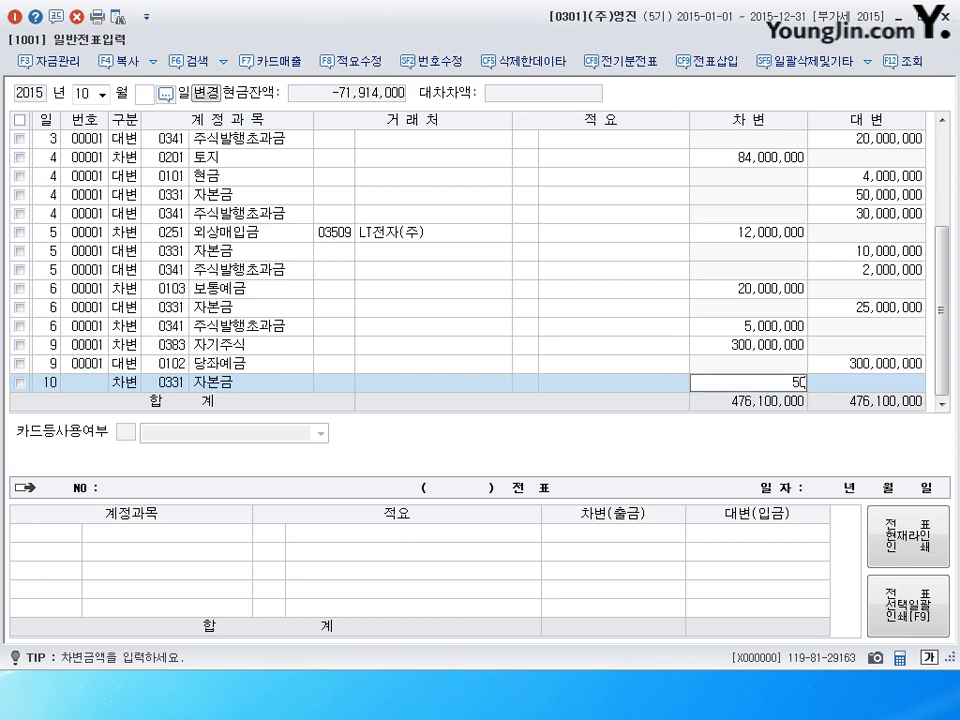
{"action": "key", "text": "Return"}
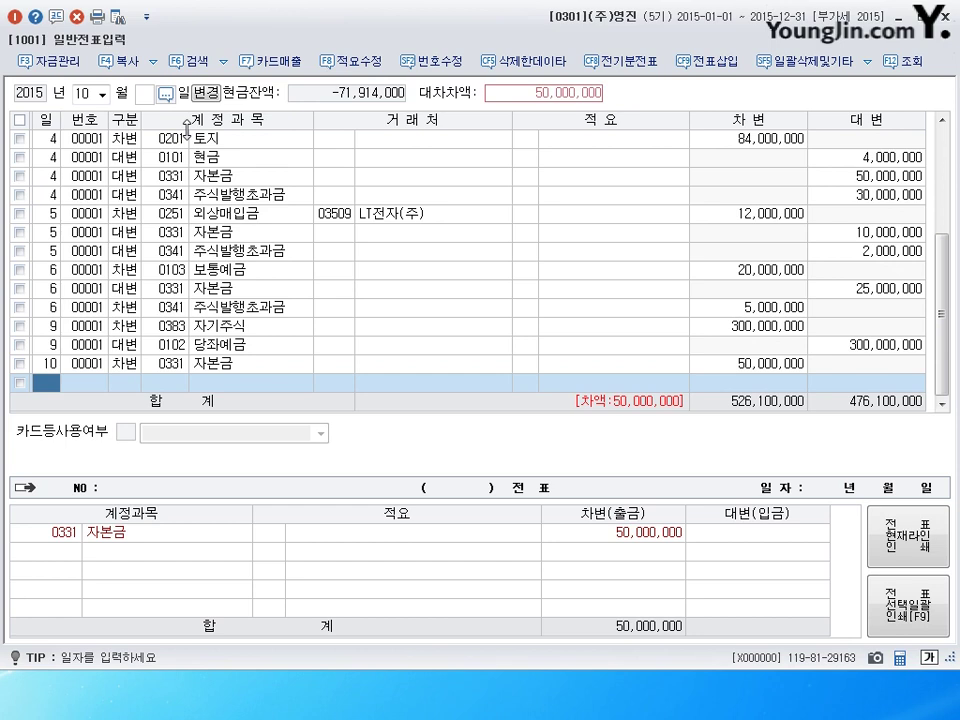
Add a day 10 credit line for account 102 (당좌예금) with an amount of 40,000,000.
{"action": "key", "text": "Return"}
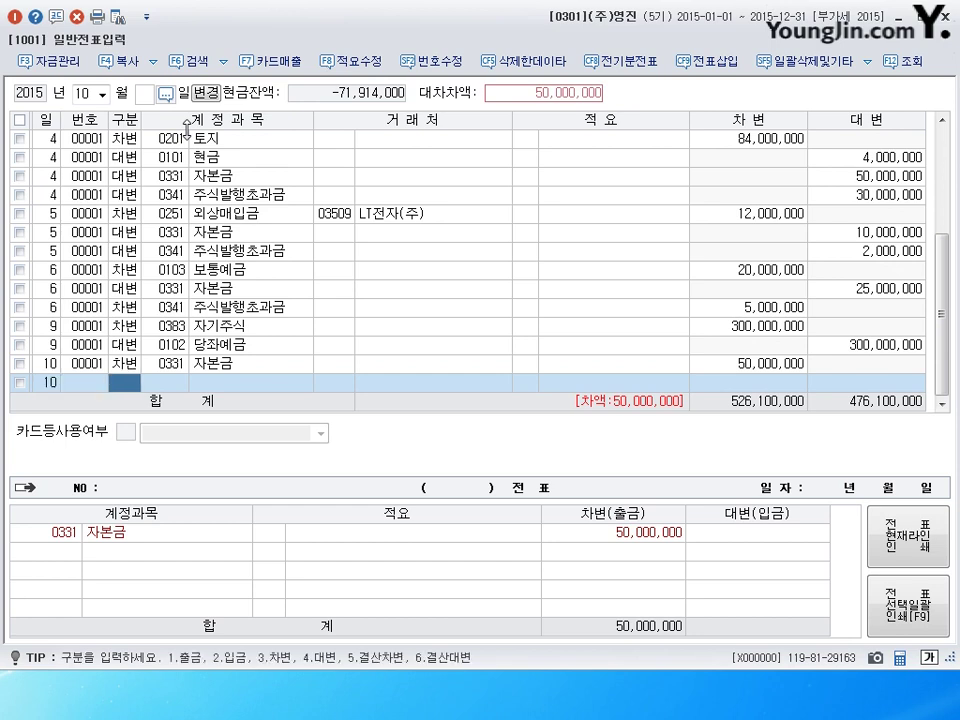
{"action": "type", "text": "4"}
{"action": "key", "text": "Return"}
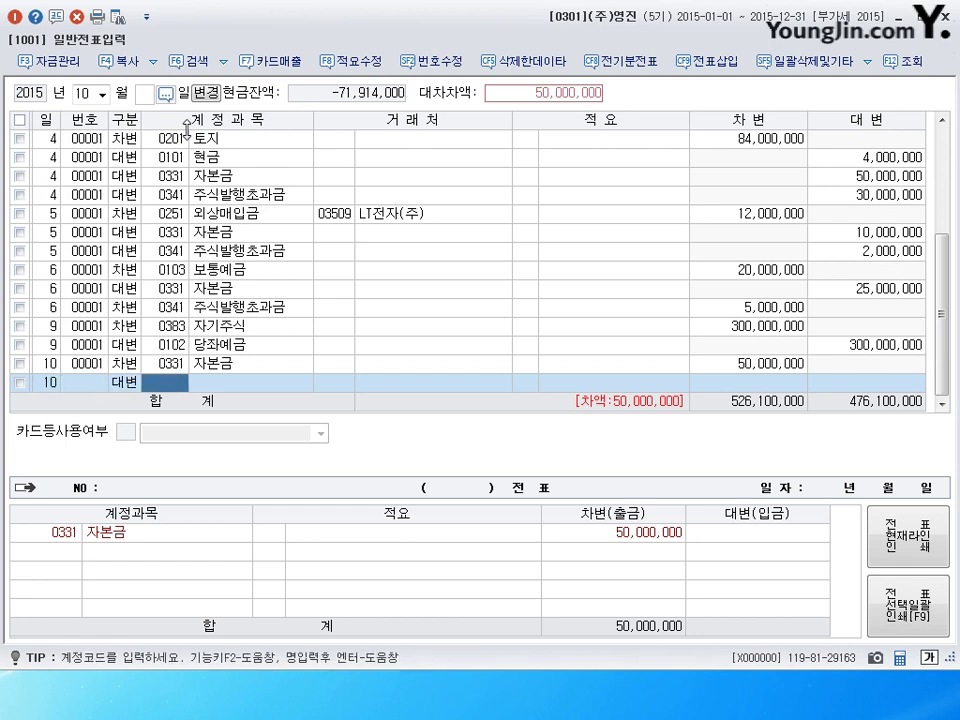
{"action": "type", "text": "102"}
{"action": "key", "text": "Return"}
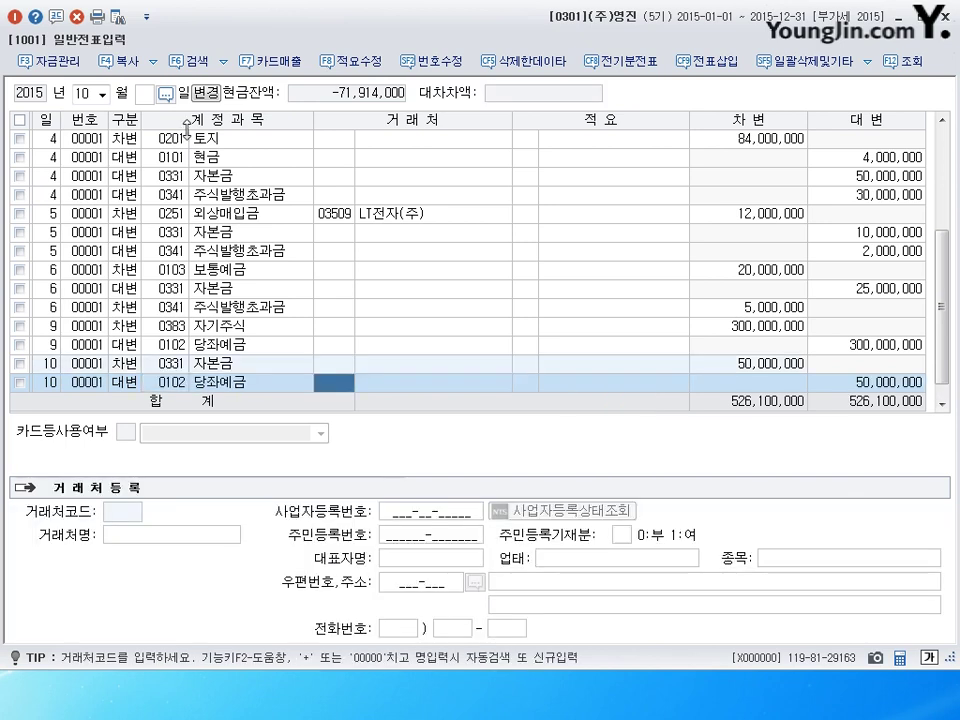
{"action": "key", "text": "Return"}
{"action": "key", "text": "Return"}
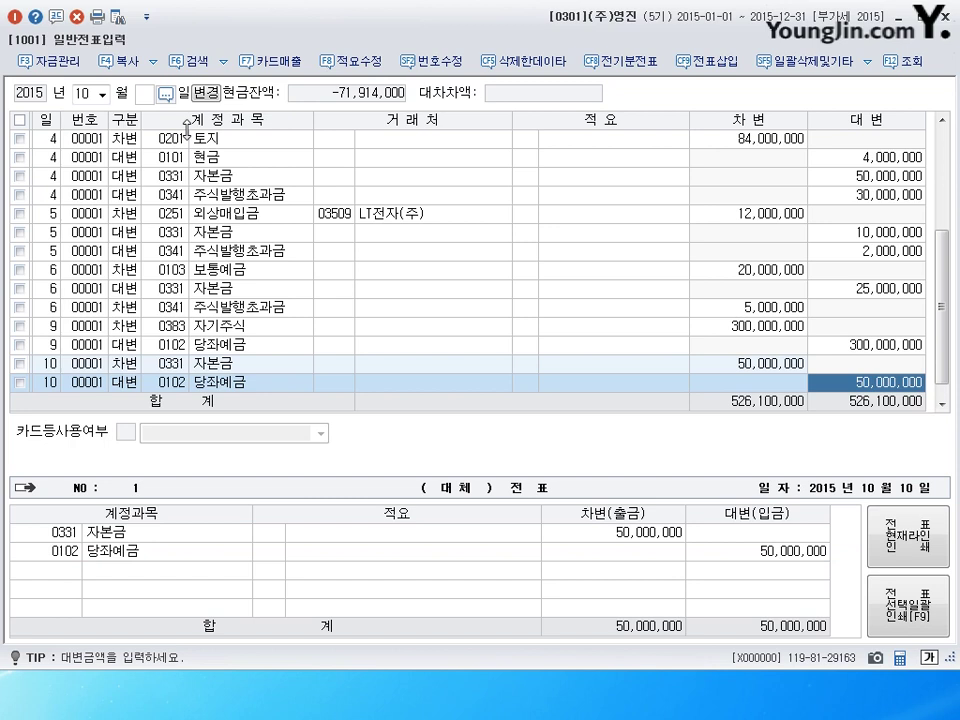
{"action": "type", "text": "40000000"}
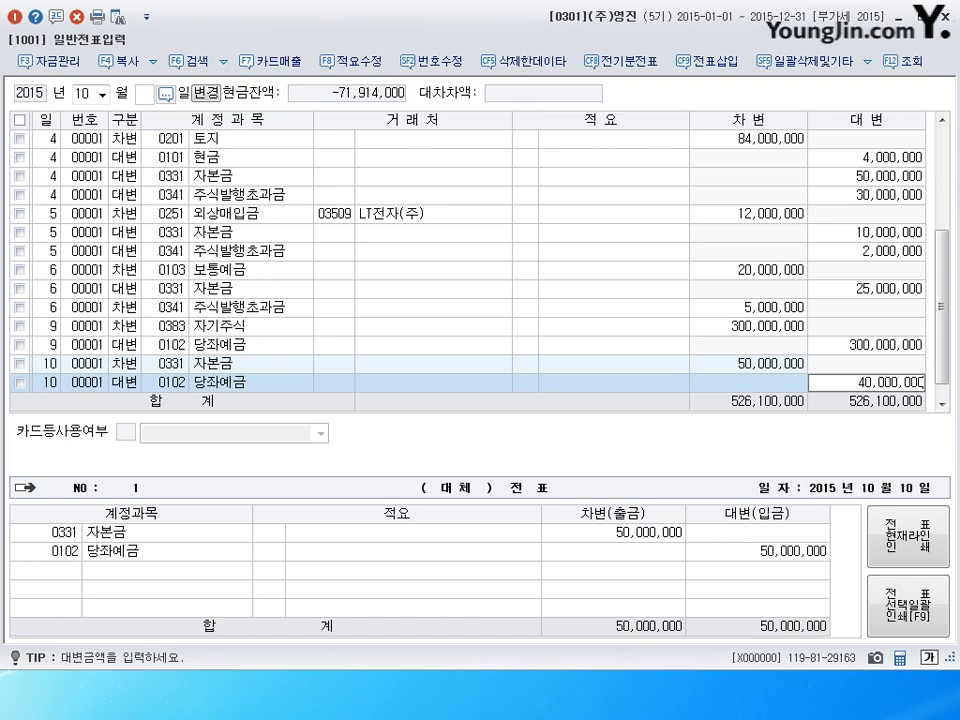
{"action": "key", "text": "Return"}
Complete the day 10 voucher with a credit line for account 342 (감자차익), keeping the balancing 10,000,000.
{"action": "key", "text": "Return"}
{"action": "type", "text": "4"}
{"action": "key", "text": "Return"}
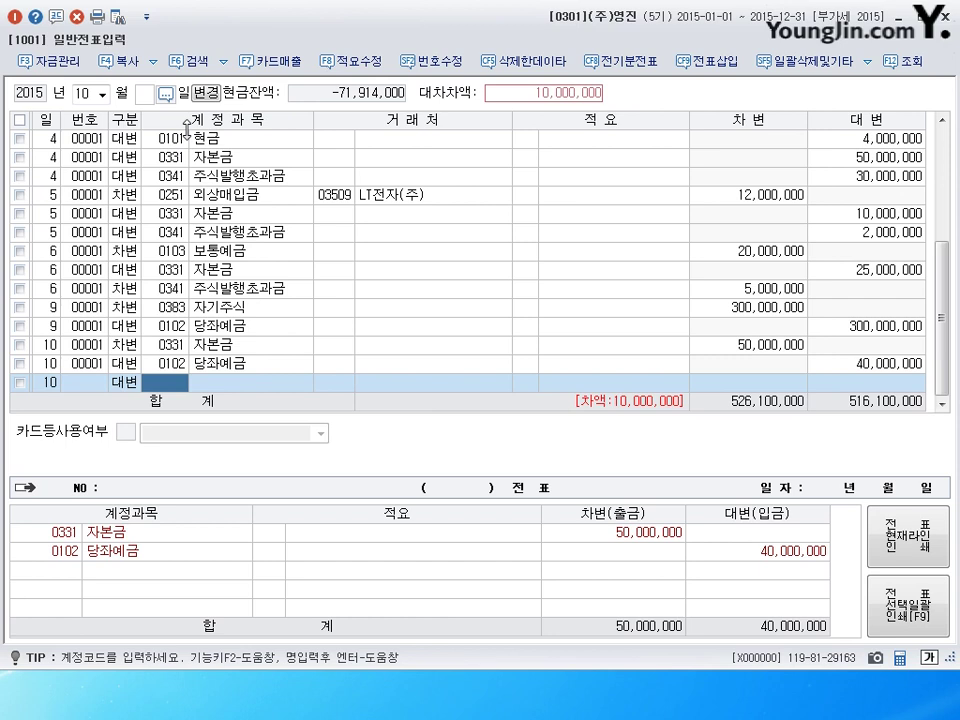
{"action": "type", "text": "342"}
{"action": "key", "text": "Return"}
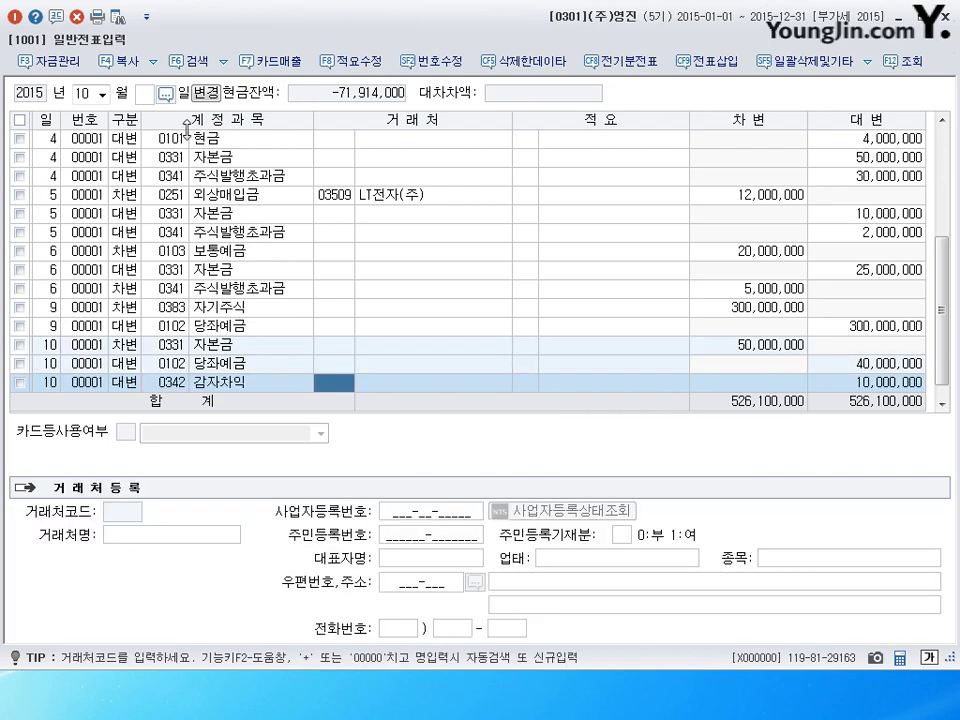
{"action": "key", "text": "Return"}
{"action": "key", "text": "Return"}
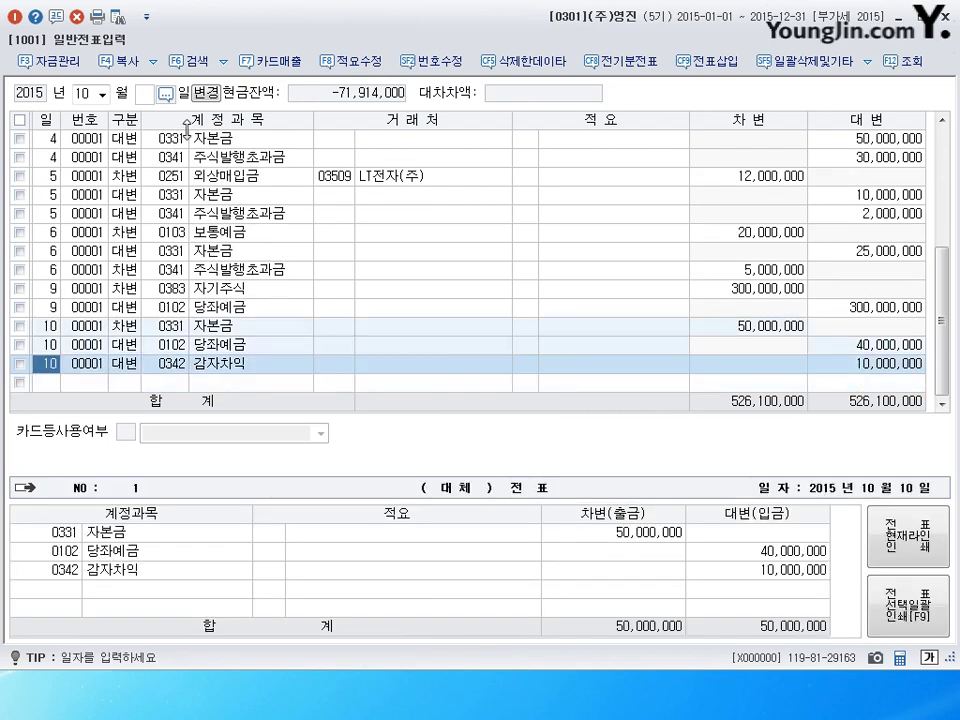